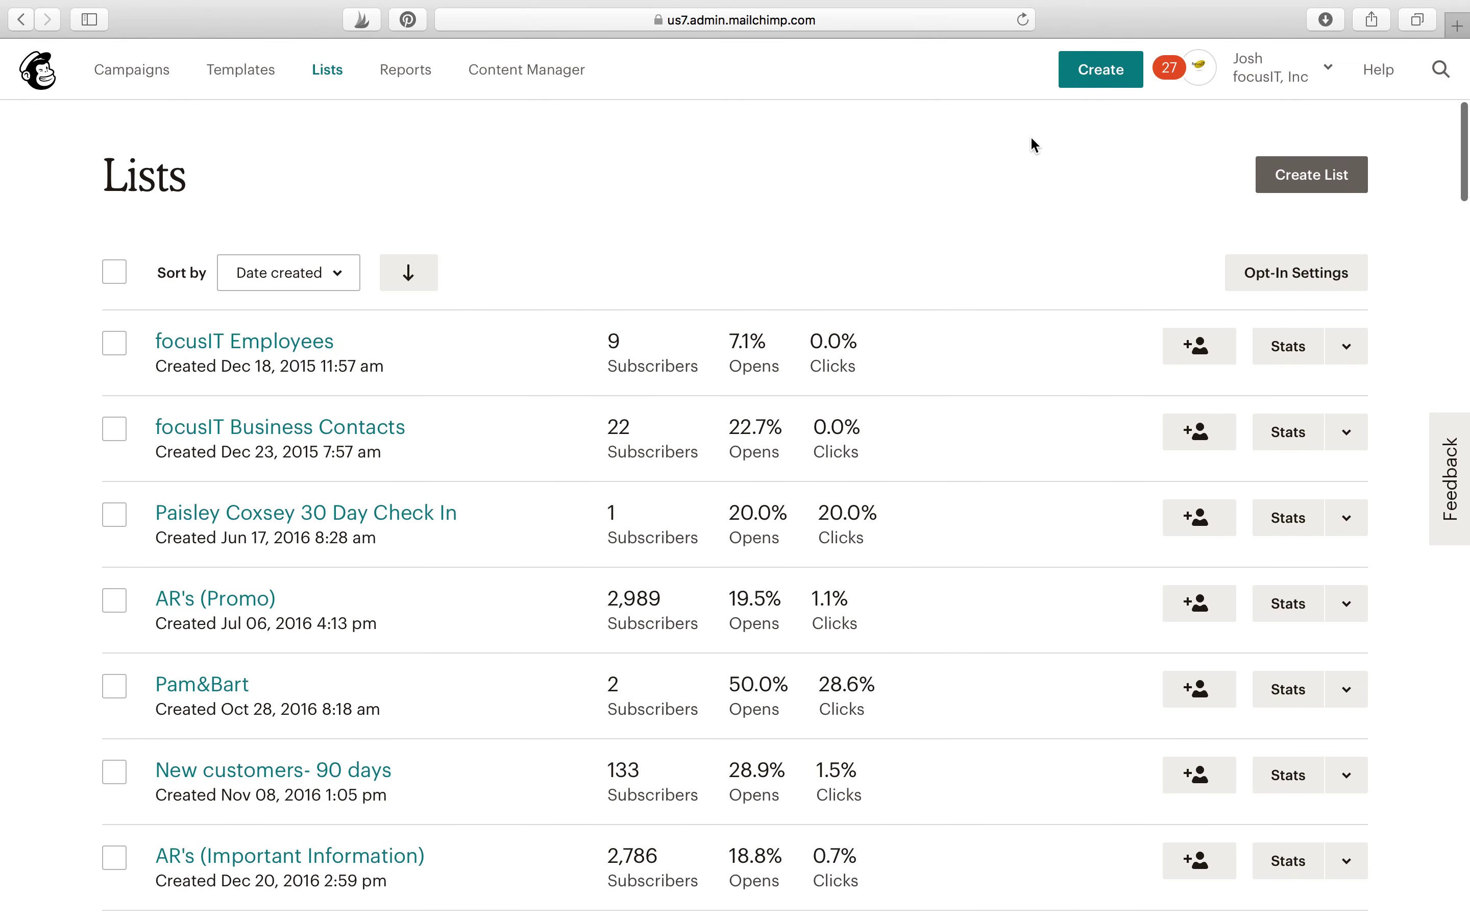
Step: Begin creating a new list from the Lists page with Create List
{"action": "left_click", "coordinate": [1278, 184]}
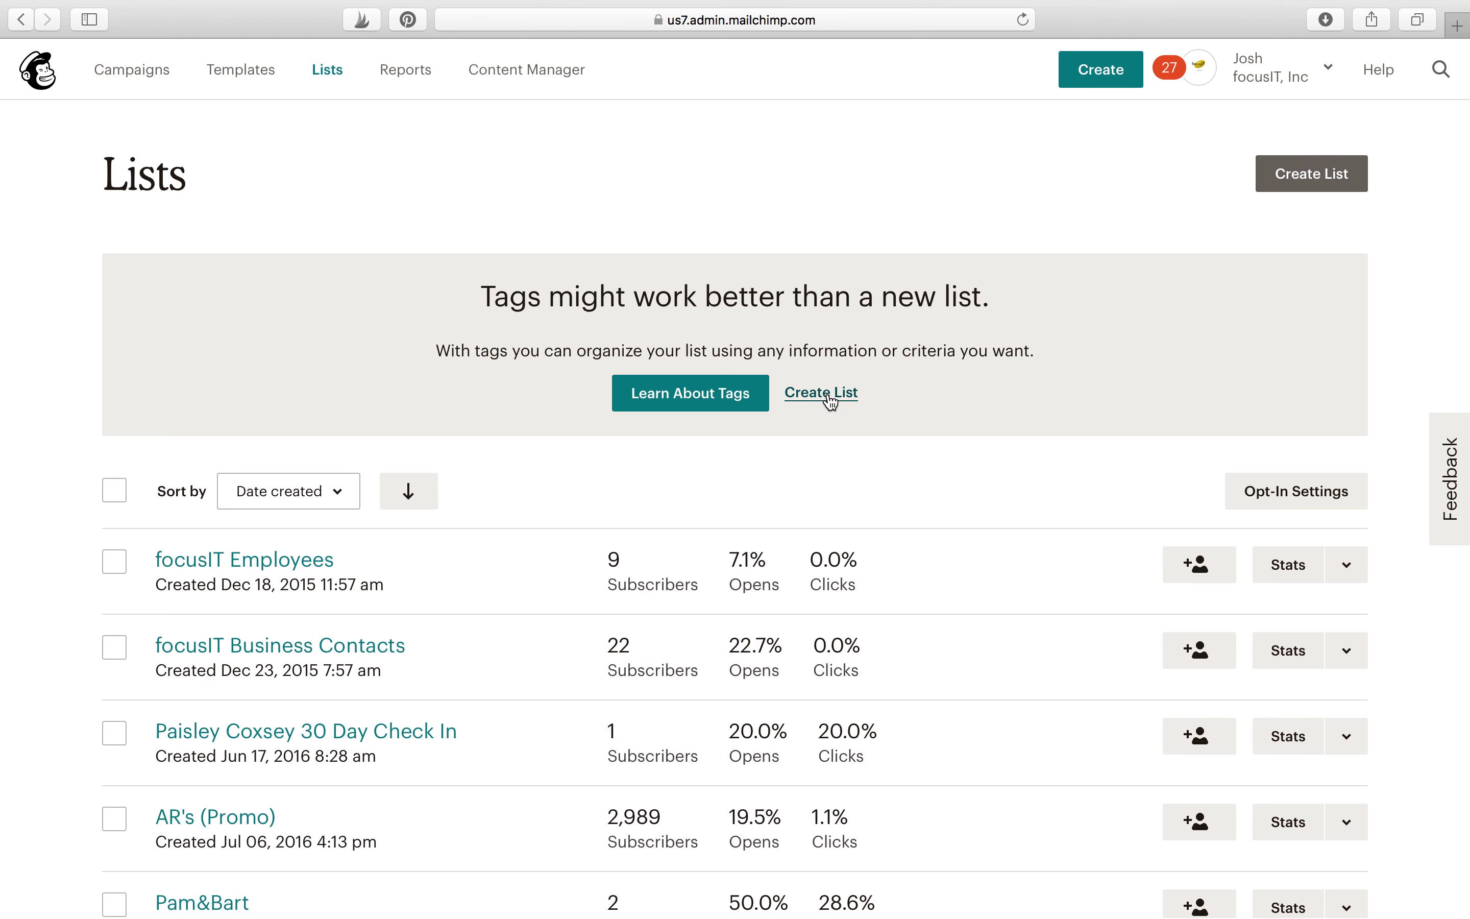
Step: Choose a new list over tags and name it 'focusIT Test'
{"action": "left_click", "coordinate": [832, 395]}
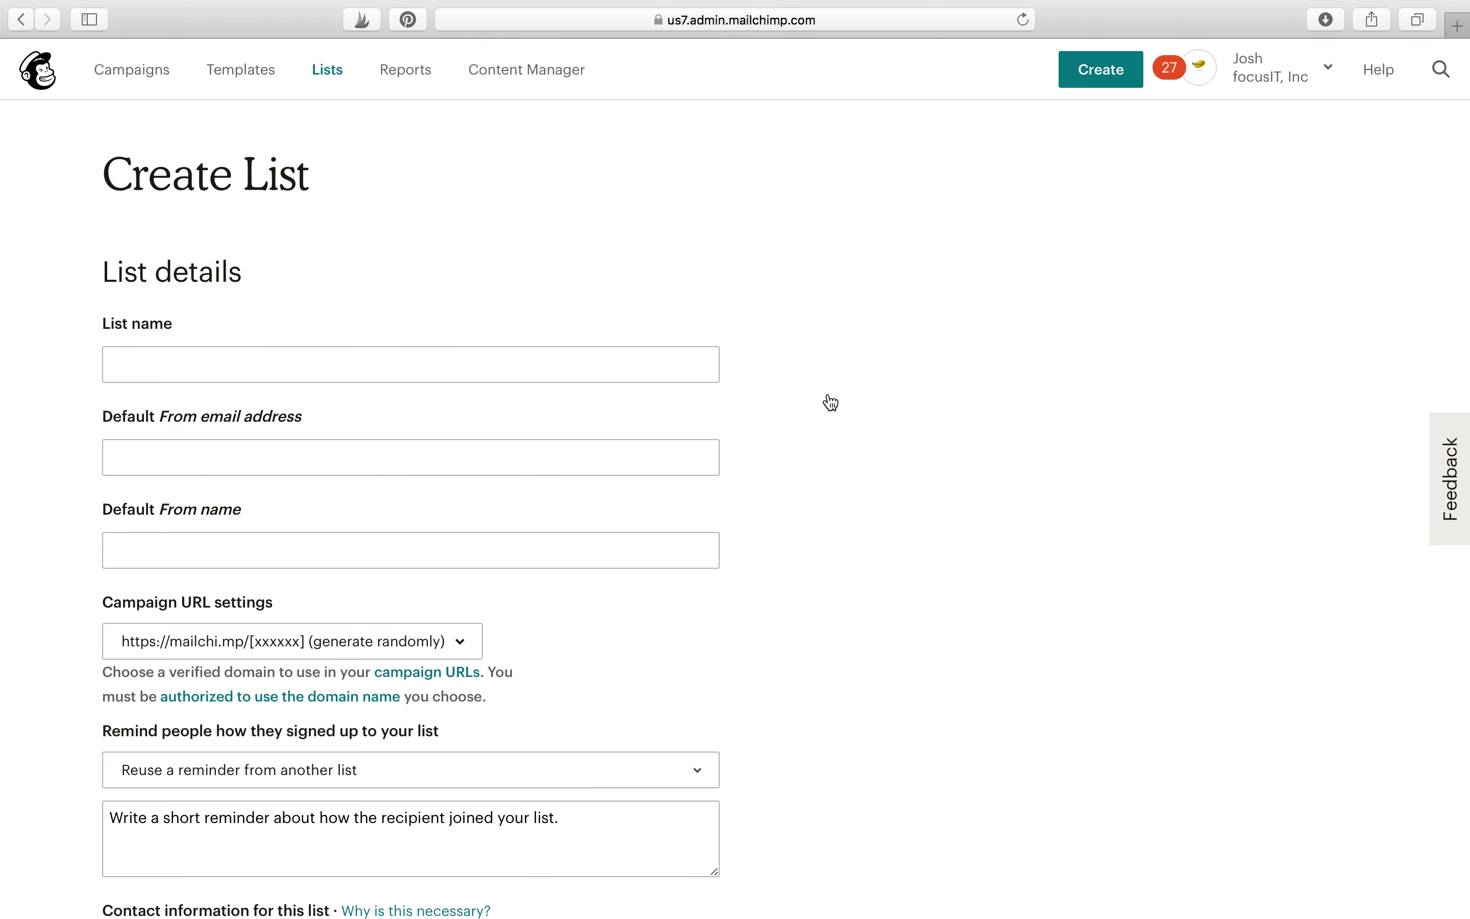
{"action": "left_click", "coordinate": [590, 352]}
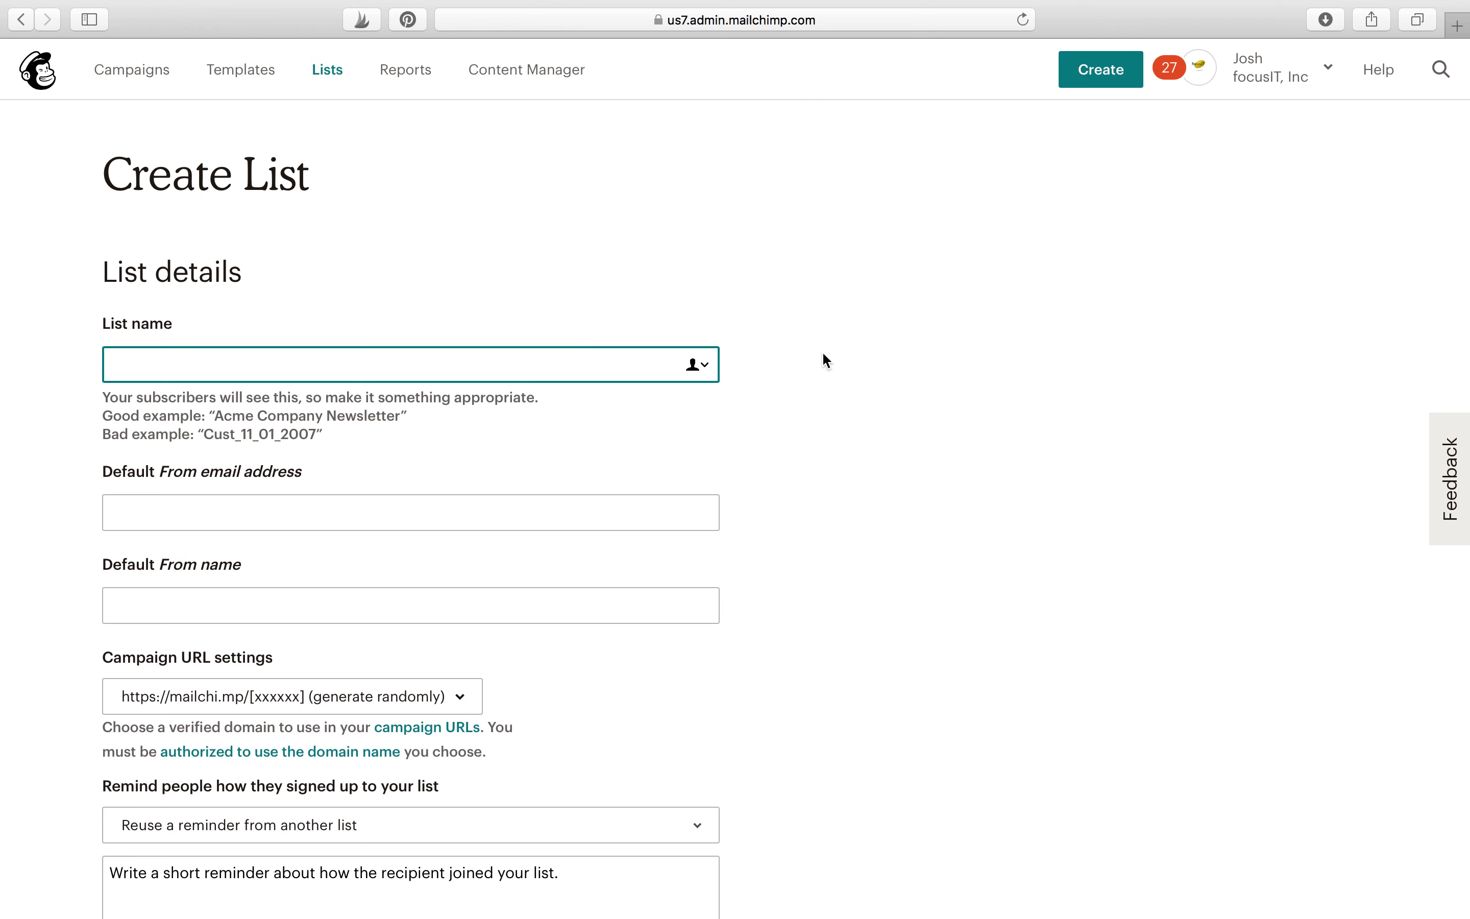
{"action": "scroll", "coordinate": [824, 358], "scroll_direction": "down", "scroll_amount": 1}
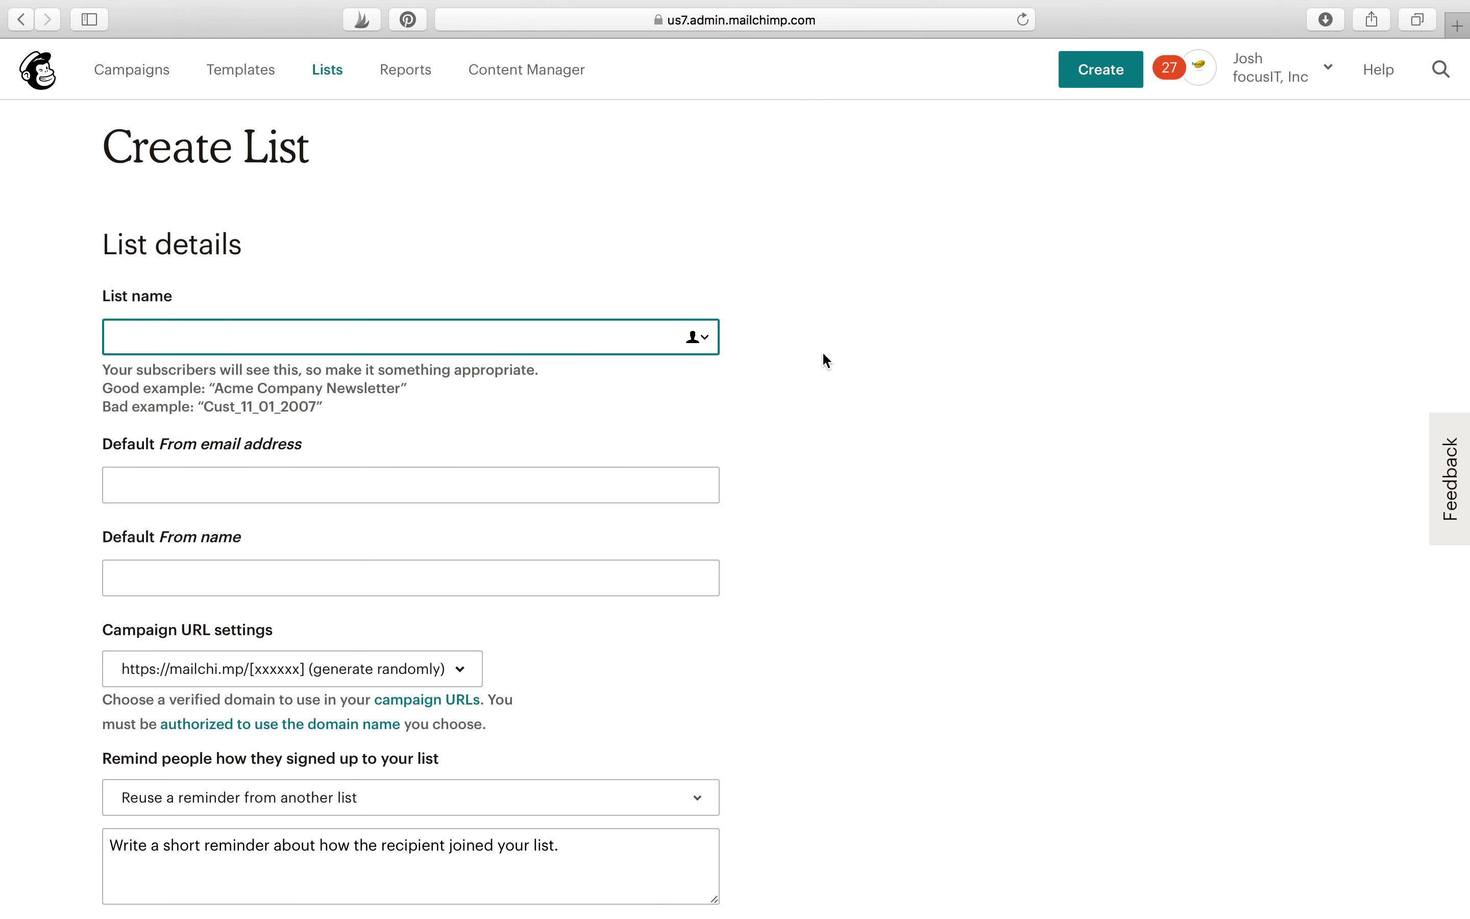
{"action": "type", "text": "focusIT Test"}
Step: Enter the default sender email address and the sender's from name
{"action": "left_click", "coordinate": [559, 487]}
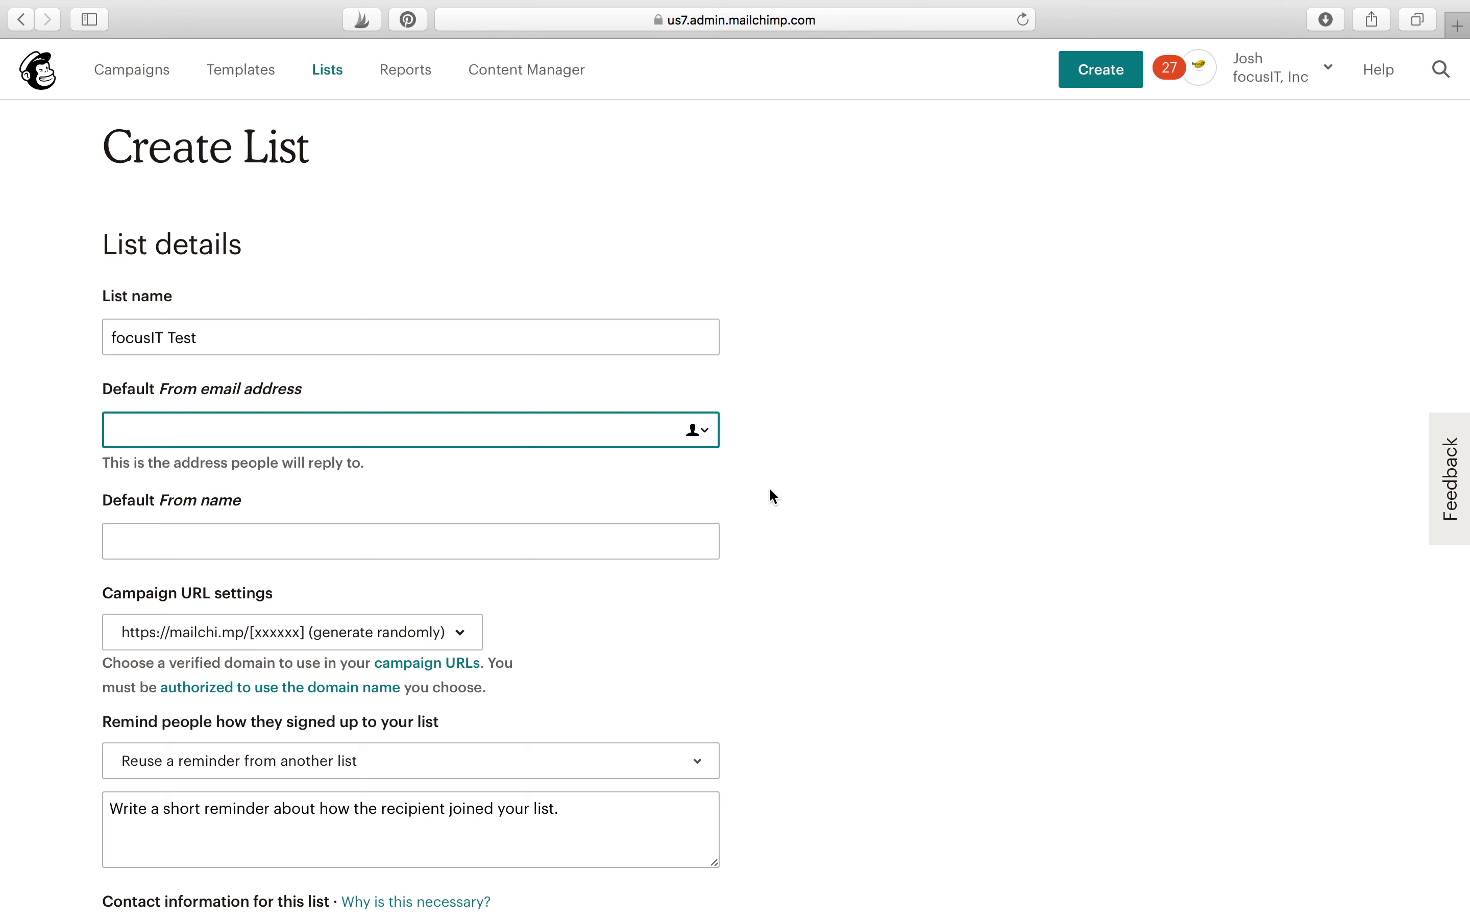
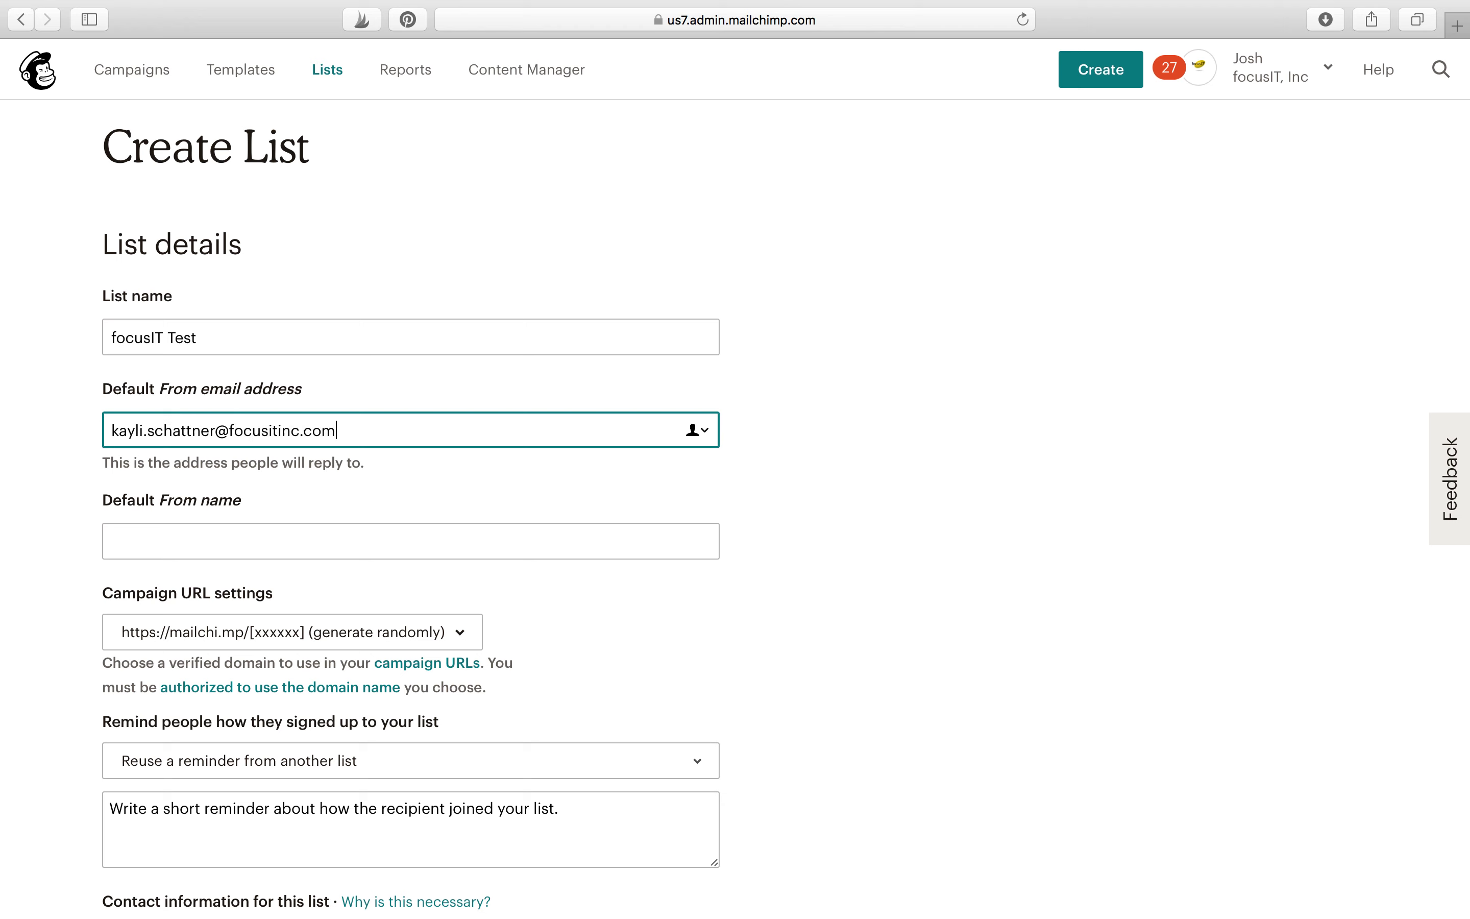
{"action": "key", "text": "Tab"}
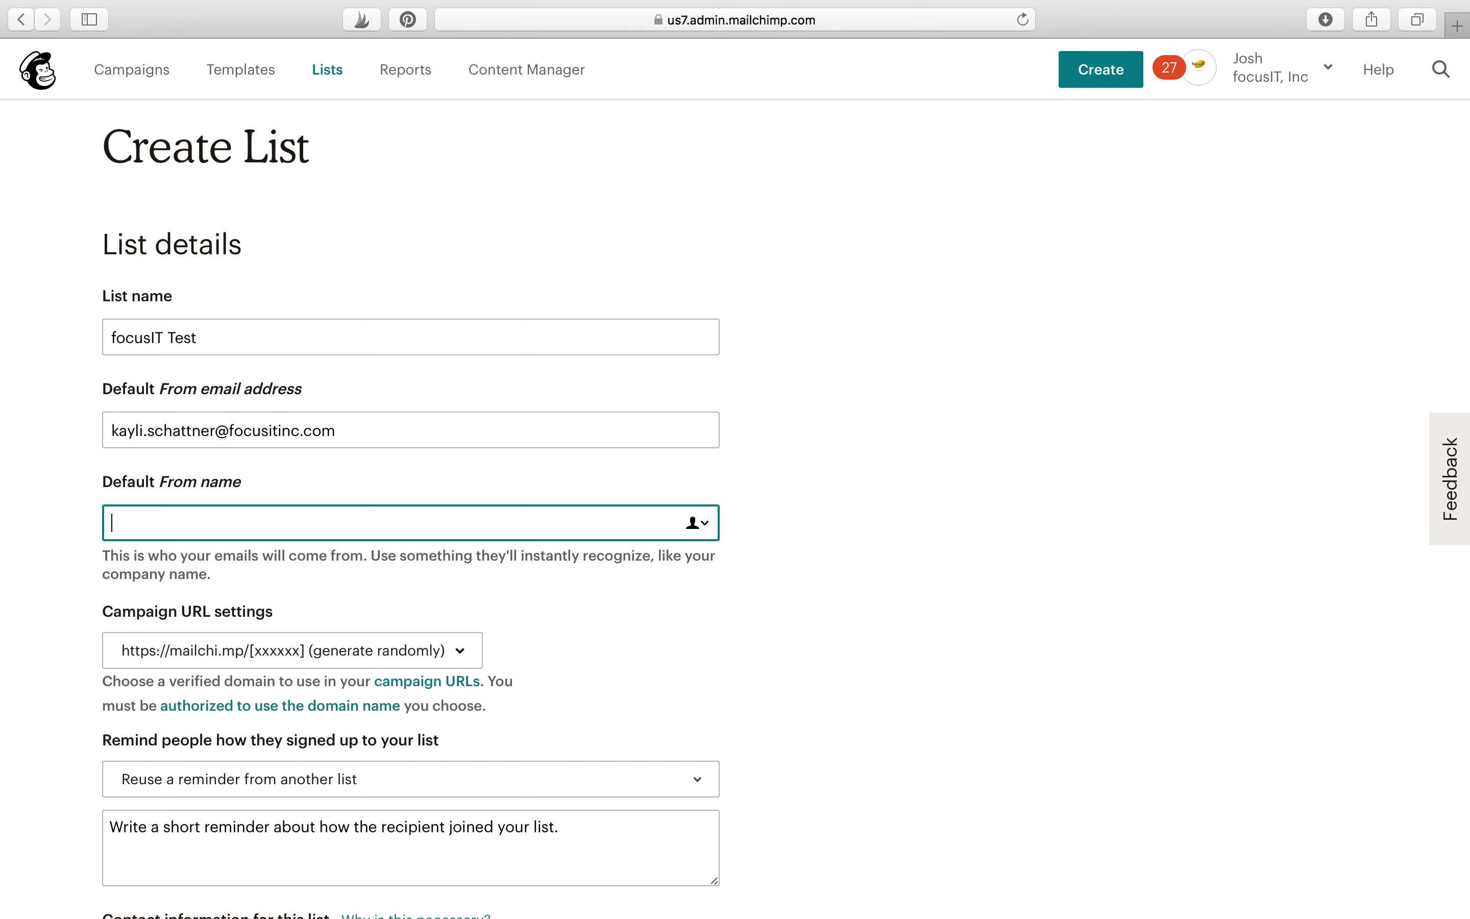
{"action": "type", "text": "Kayli from focusIT"}
Step: Write the signup reminder 'You are receiving this email because you opted in at the most recent NAMB Tradeshow.'
{"action": "left_click", "coordinate": [925, 506]}
{"action": "scroll", "coordinate": [924, 506], "scroll_direction": "down", "scroll_amount": 3}
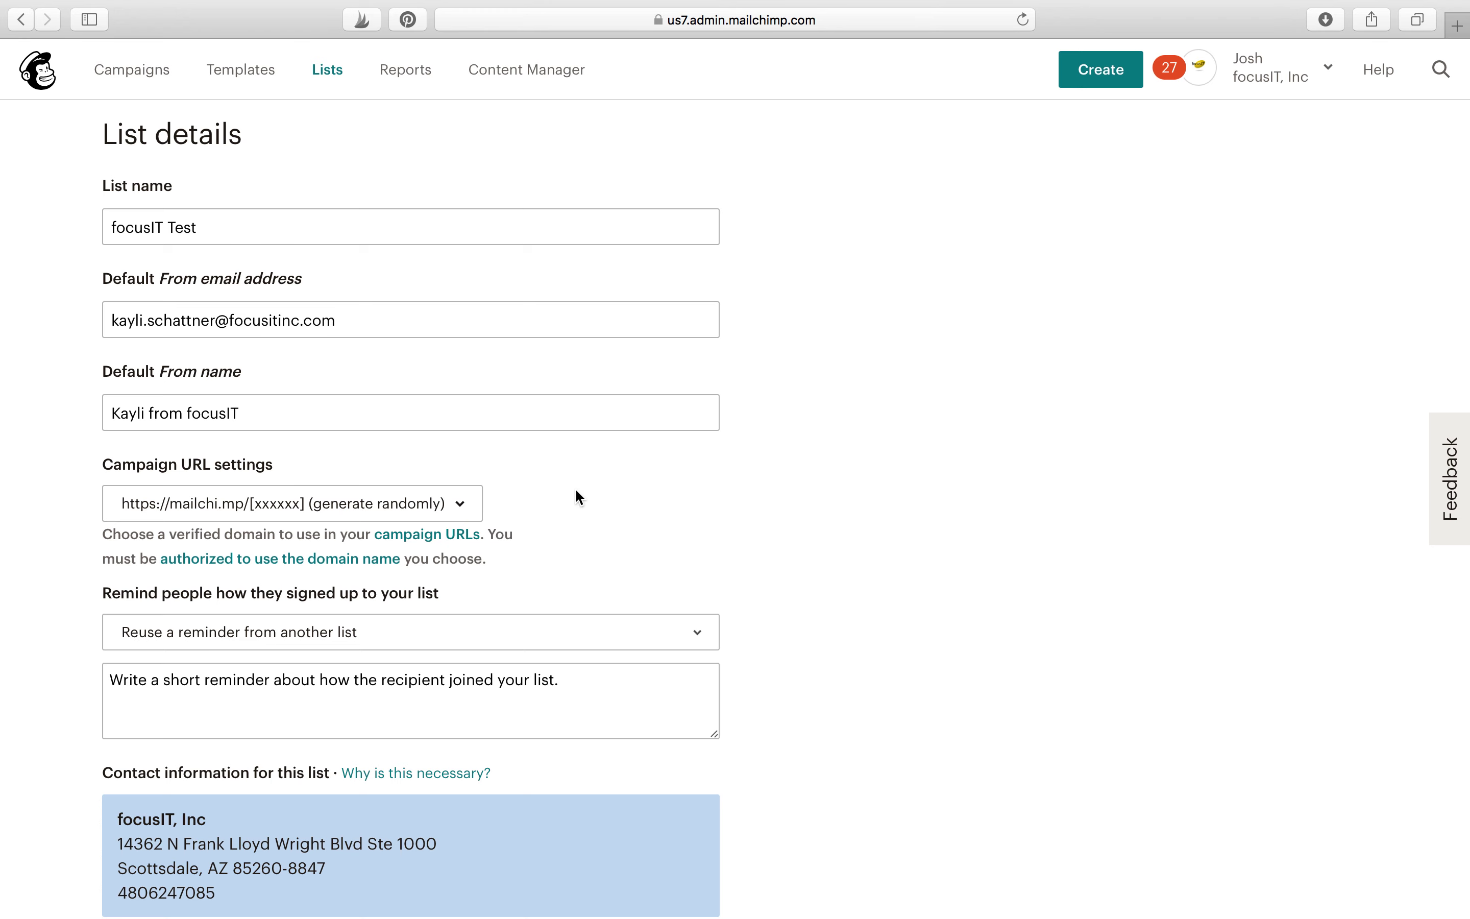
{"action": "scroll", "coordinate": [578, 498], "scroll_direction": "down", "scroll_amount": 5}
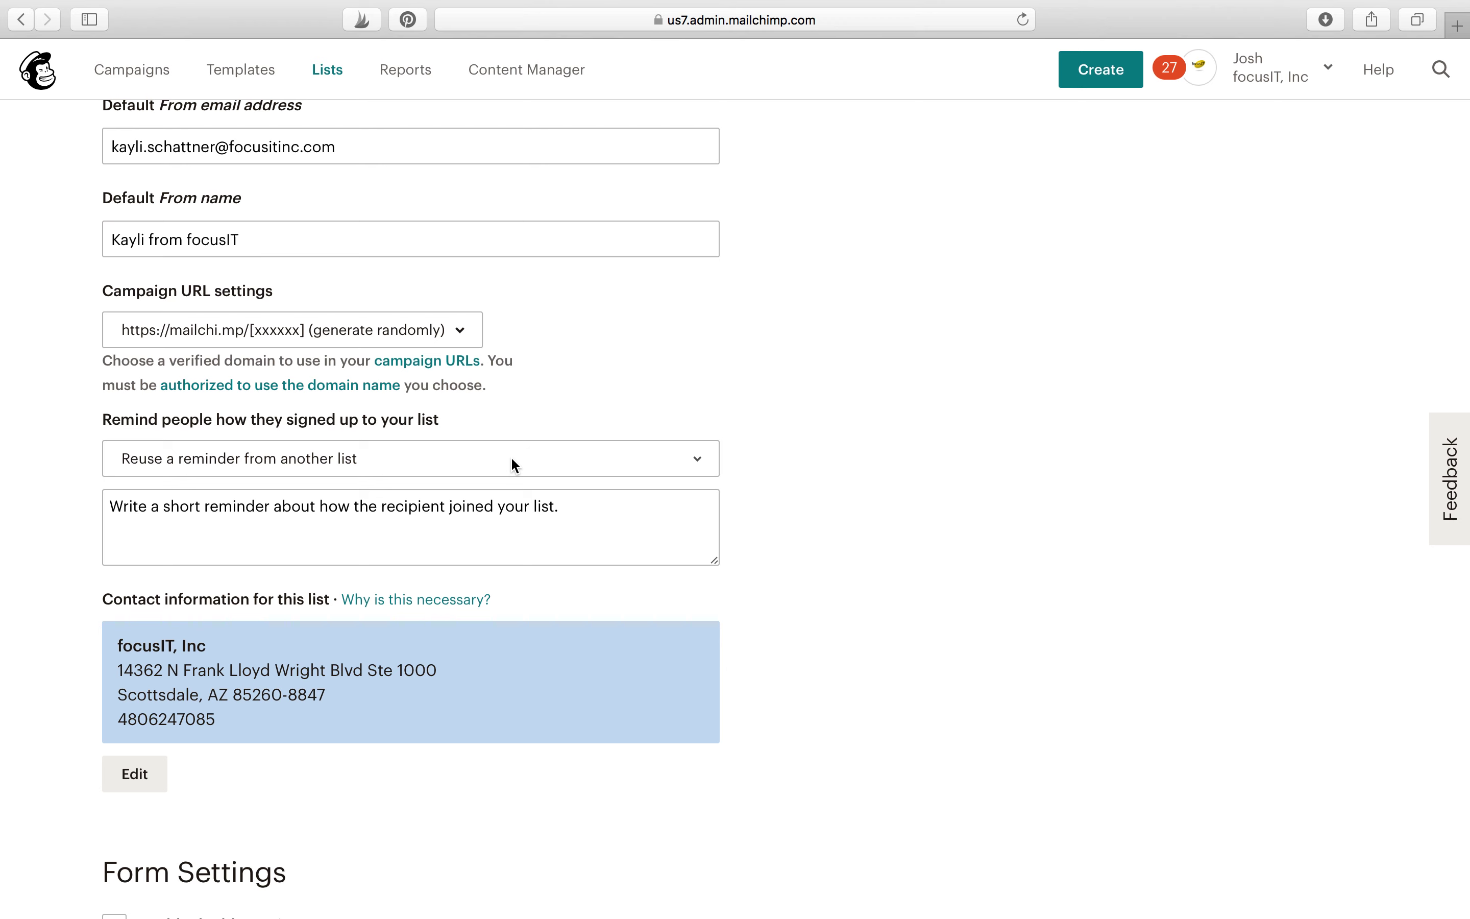
{"action": "left_click", "coordinate": [473, 463]}
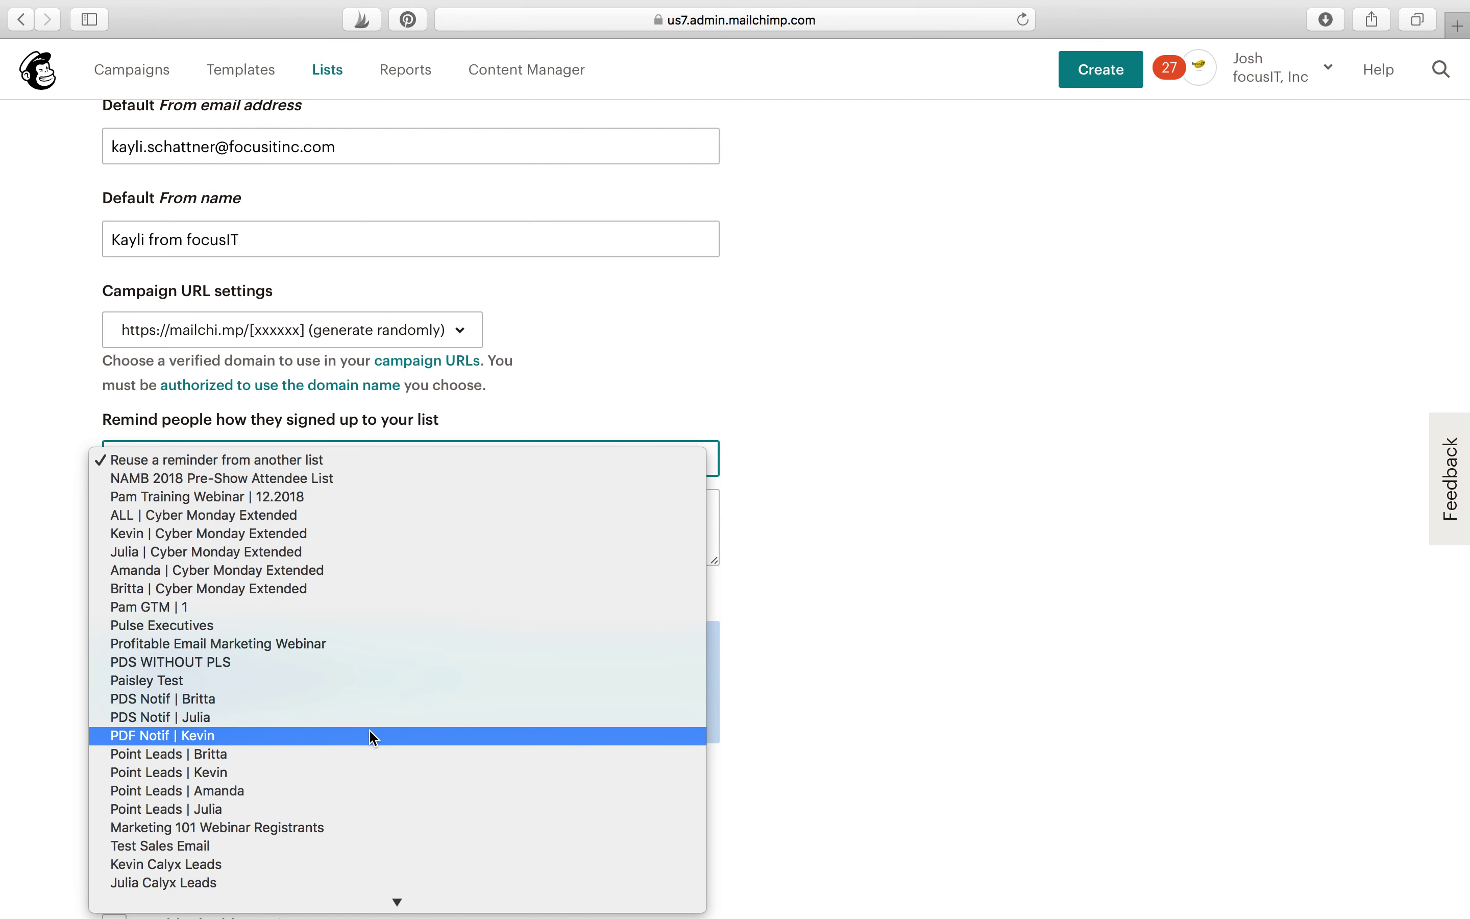
{"action": "left_click", "coordinate": [841, 368]}
{"action": "left_click", "coordinate": [402, 507]}
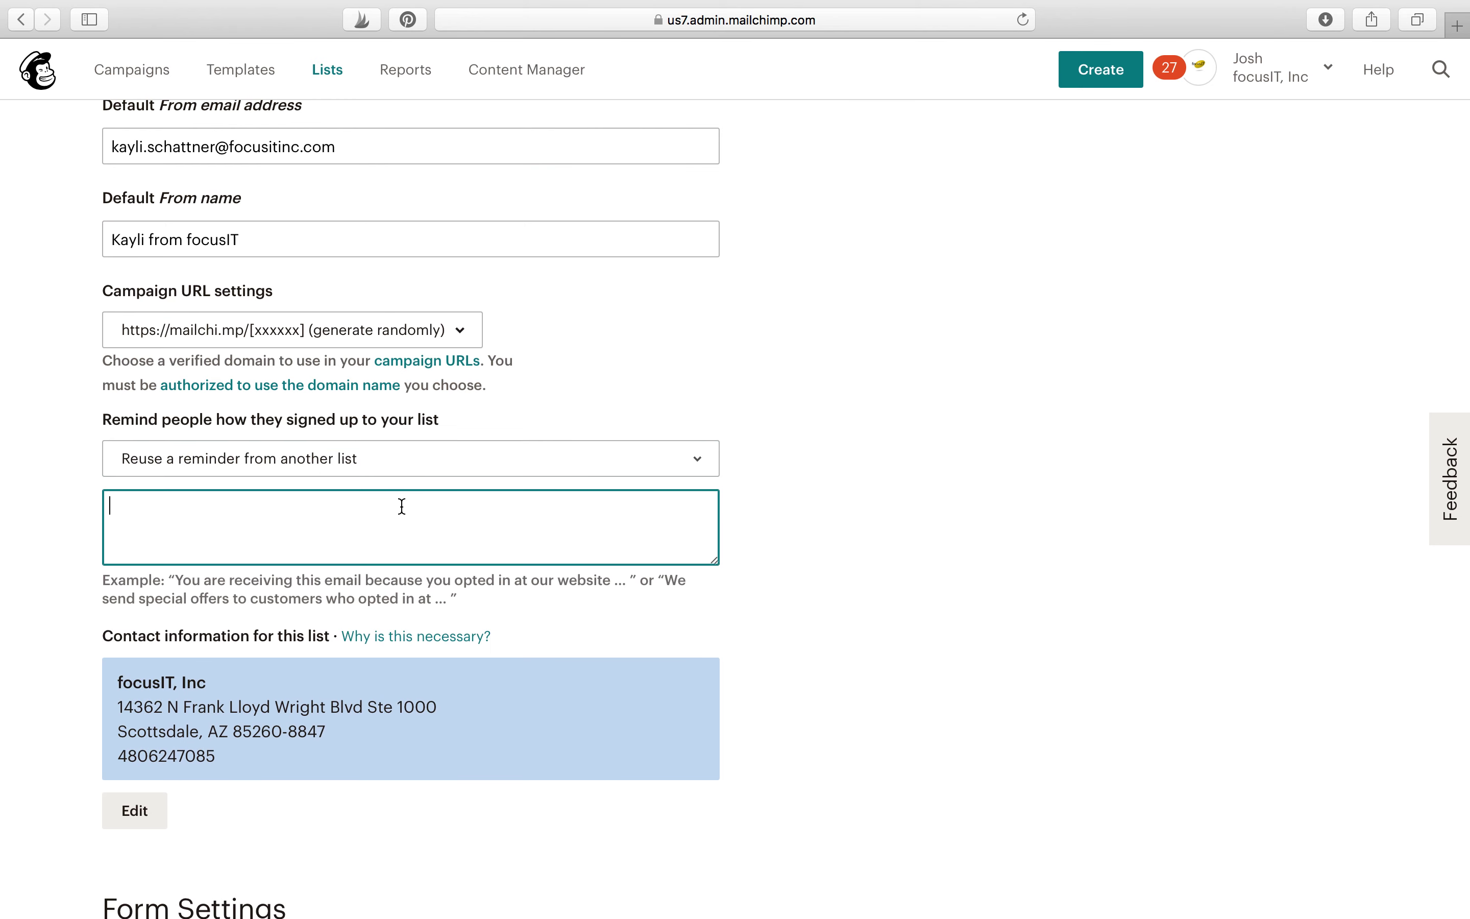
{"action": "type", "text": "You are receivin"}
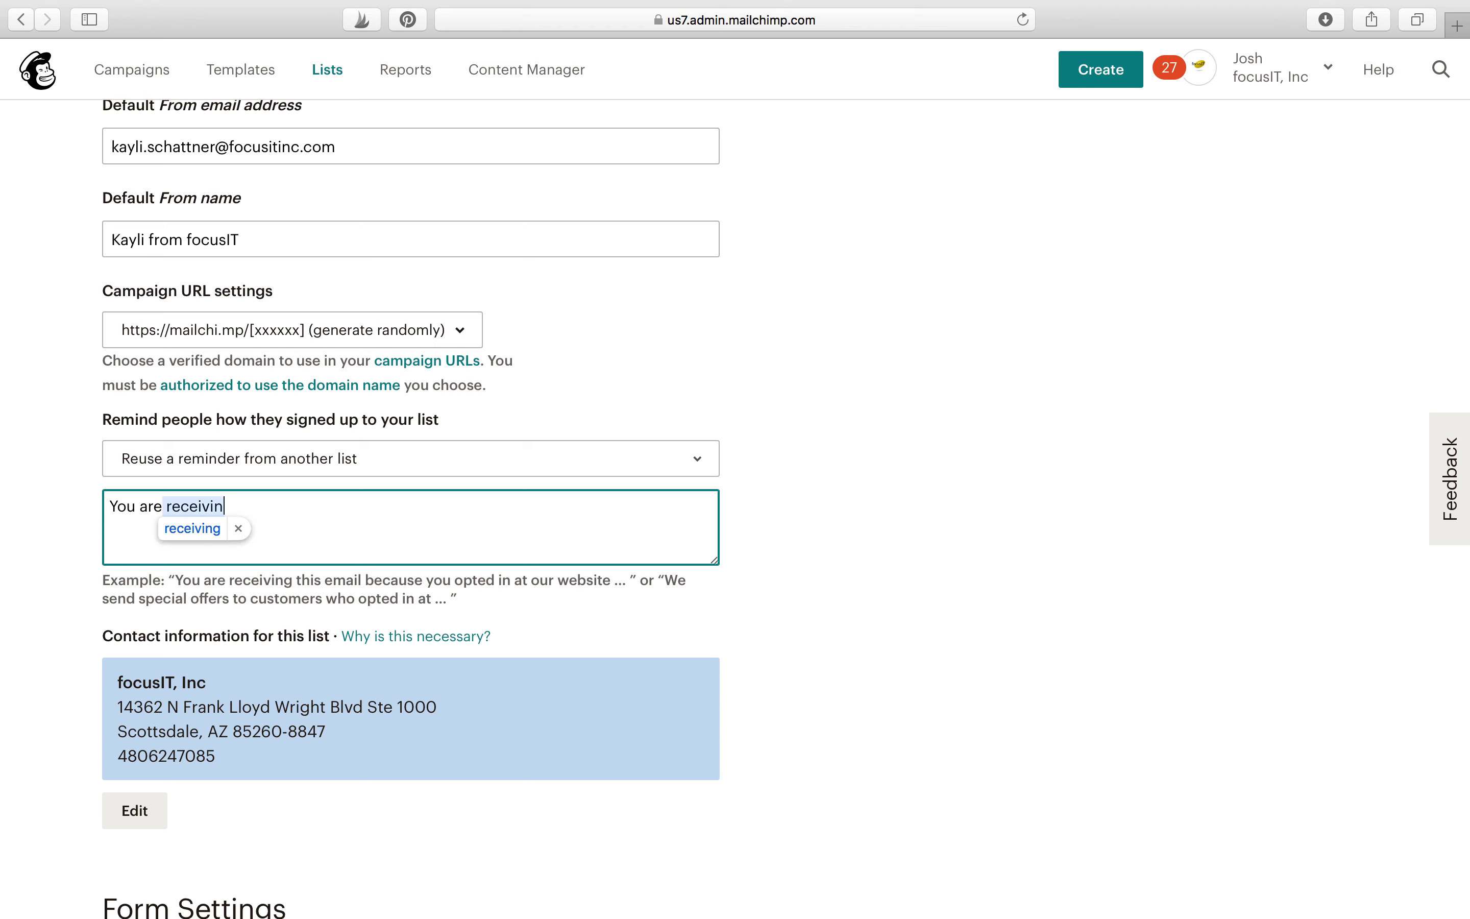
{"action": "type", "text": "g this email because y"}
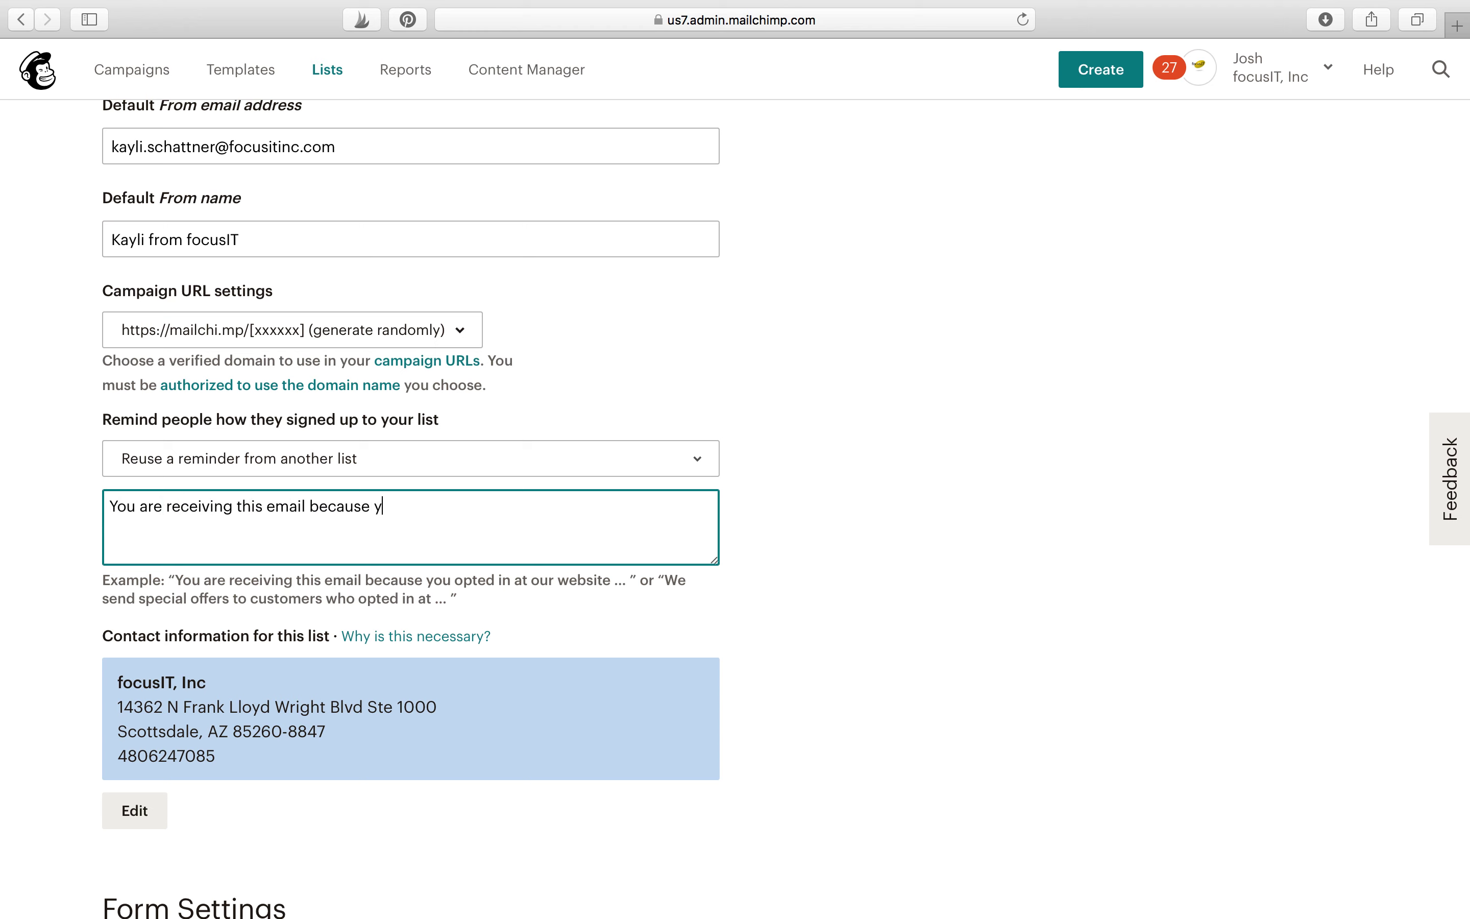
{"action": "type", "text": "ou opted in at the most recent NAMB Tr"}
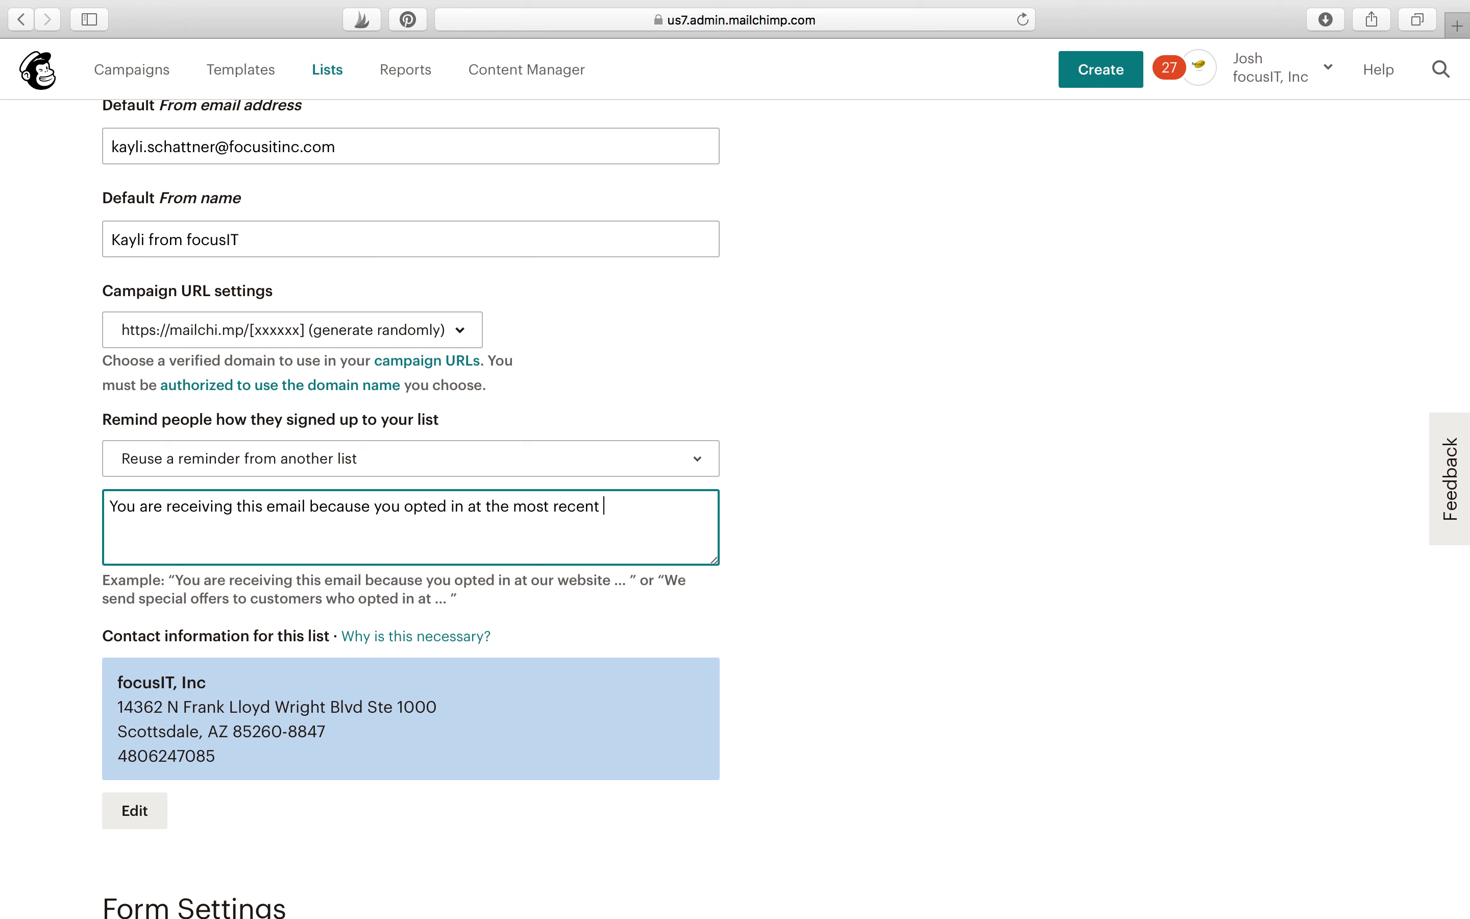
{"action": "type", "text": "adeshow."}
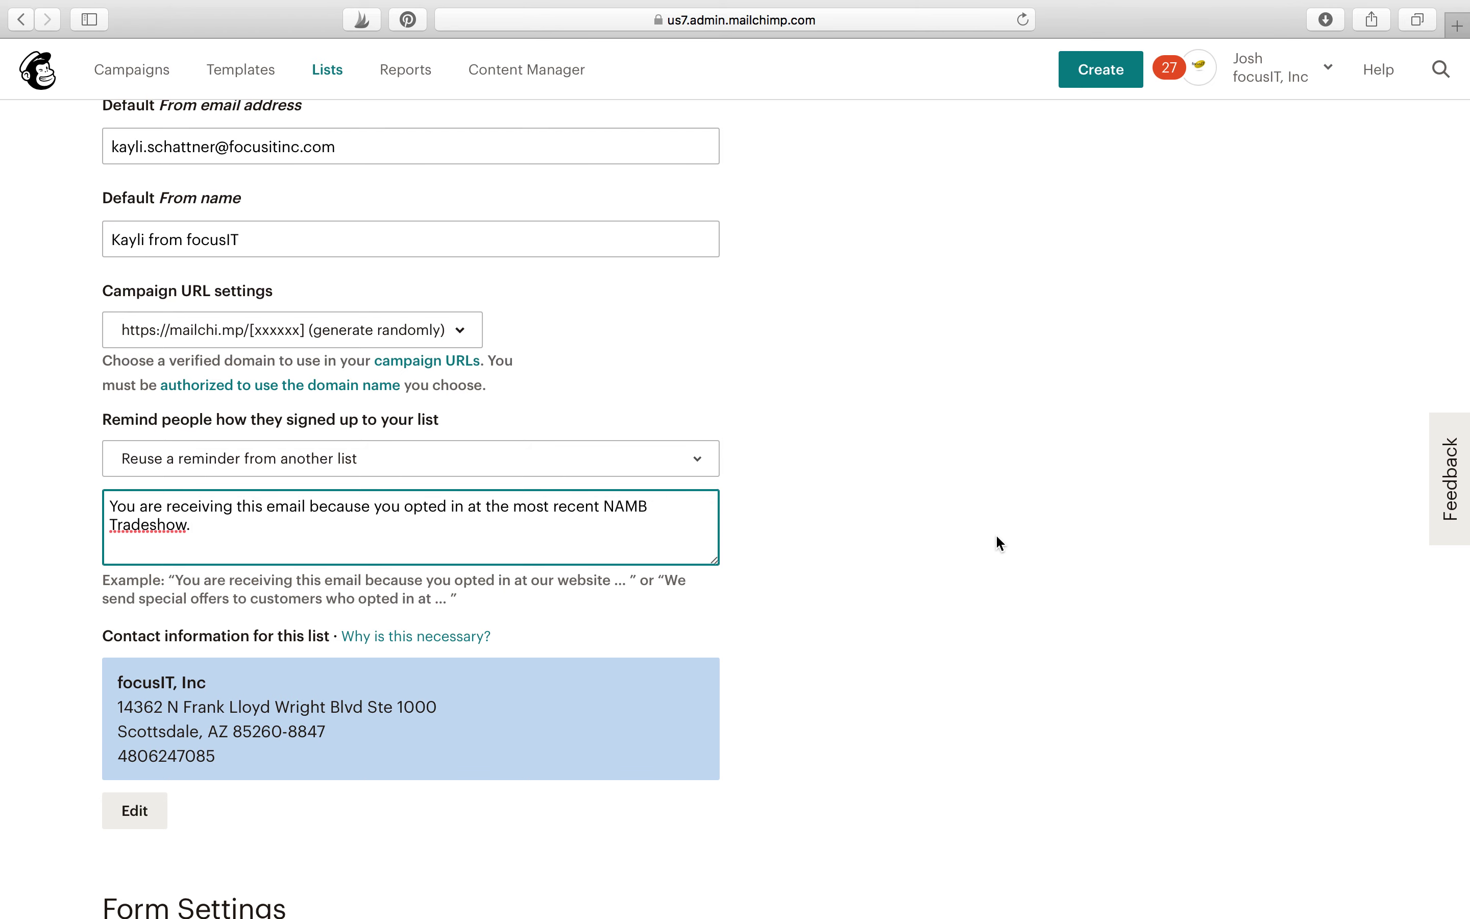
Step: Save the focusIT Test list with double opt-in, GDPR fields and notifications unchecked
{"action": "left_click", "coordinate": [898, 545]}
{"action": "scroll", "coordinate": [898, 545], "scroll_direction": "down", "scroll_amount": 5}
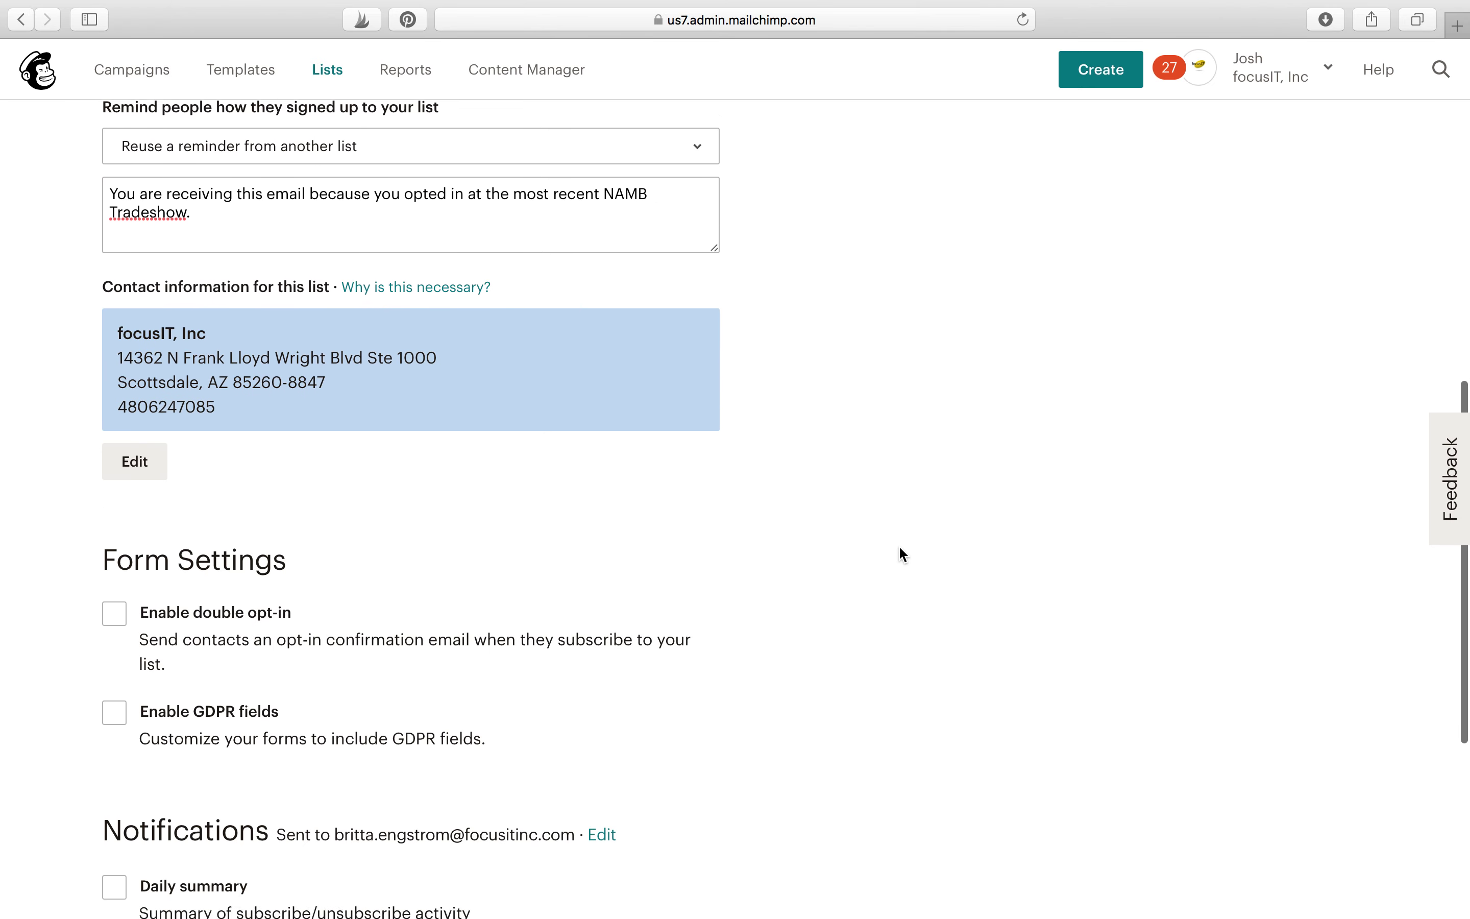
{"action": "scroll", "coordinate": [898, 545], "scroll_direction": "down", "scroll_amount": 5}
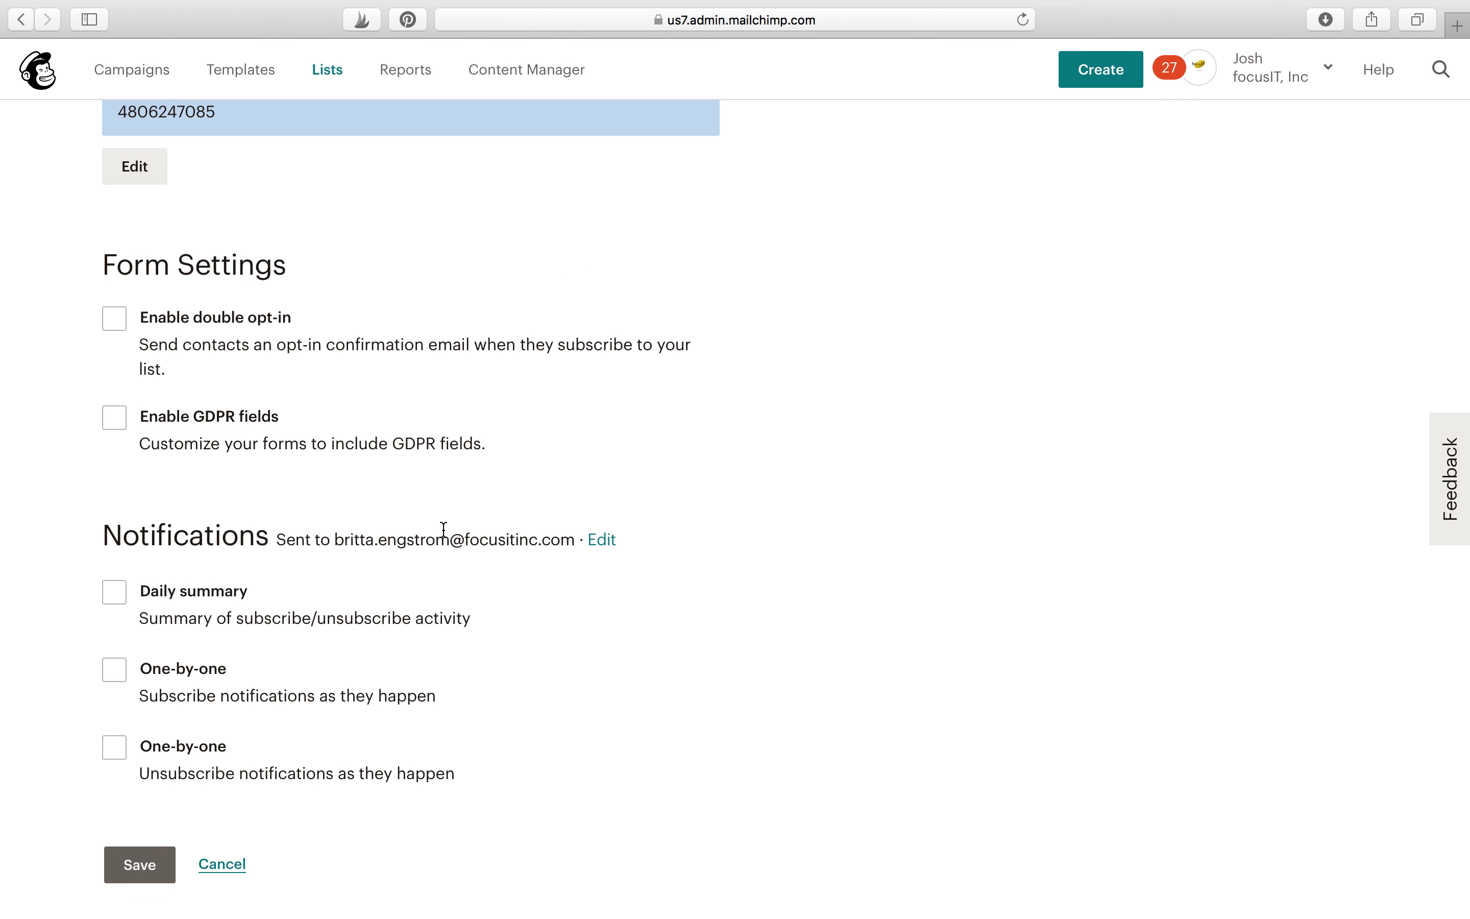
{"action": "scroll", "coordinate": [633, 602], "scroll_direction": "down", "scroll_amount": 2}
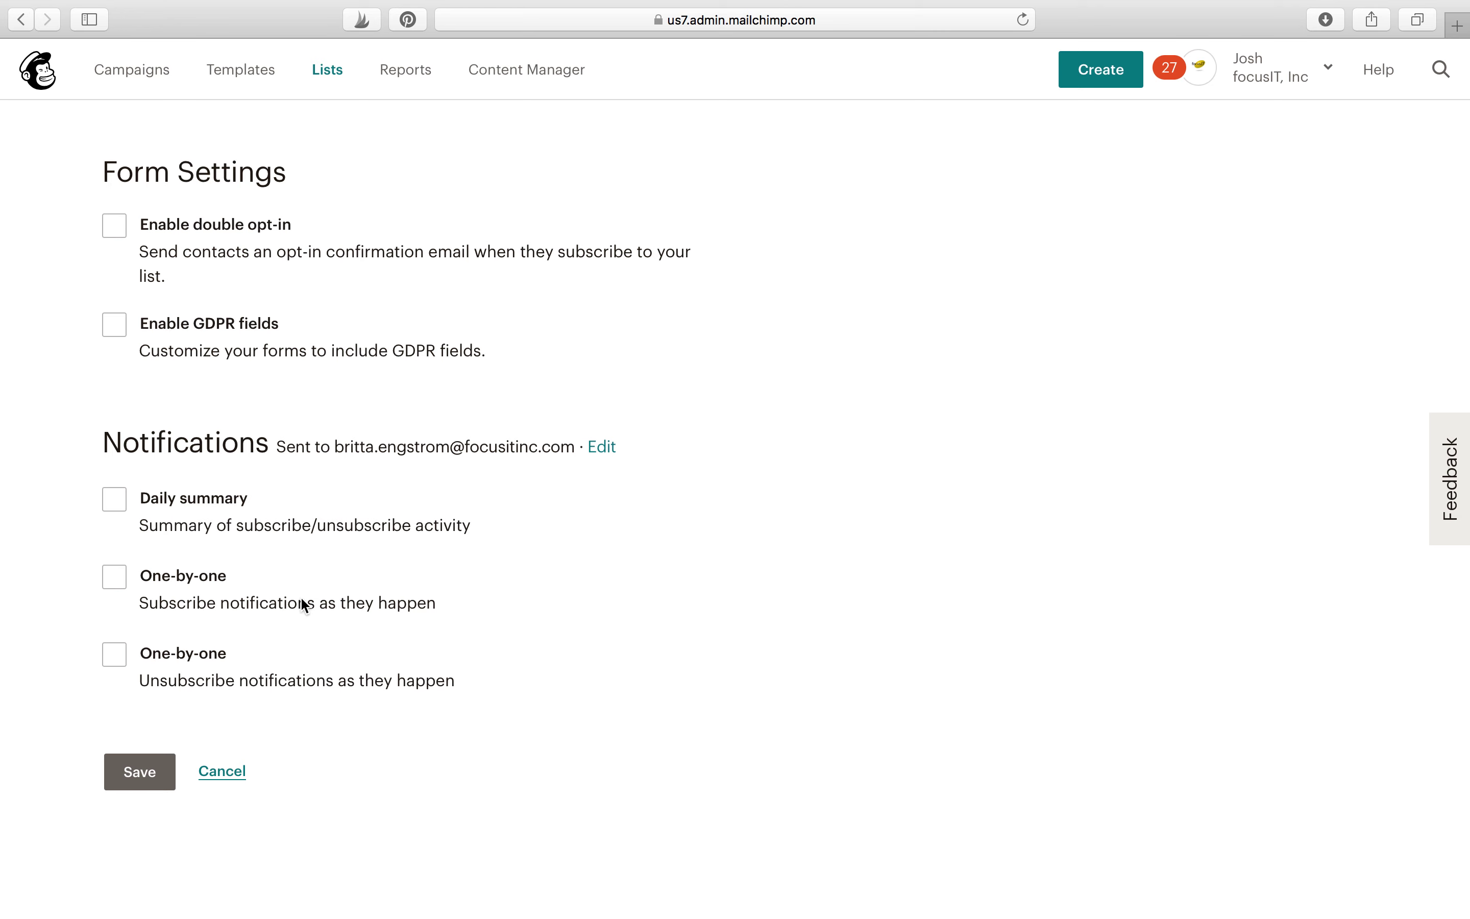
{"action": "left_click", "coordinate": [153, 782]}
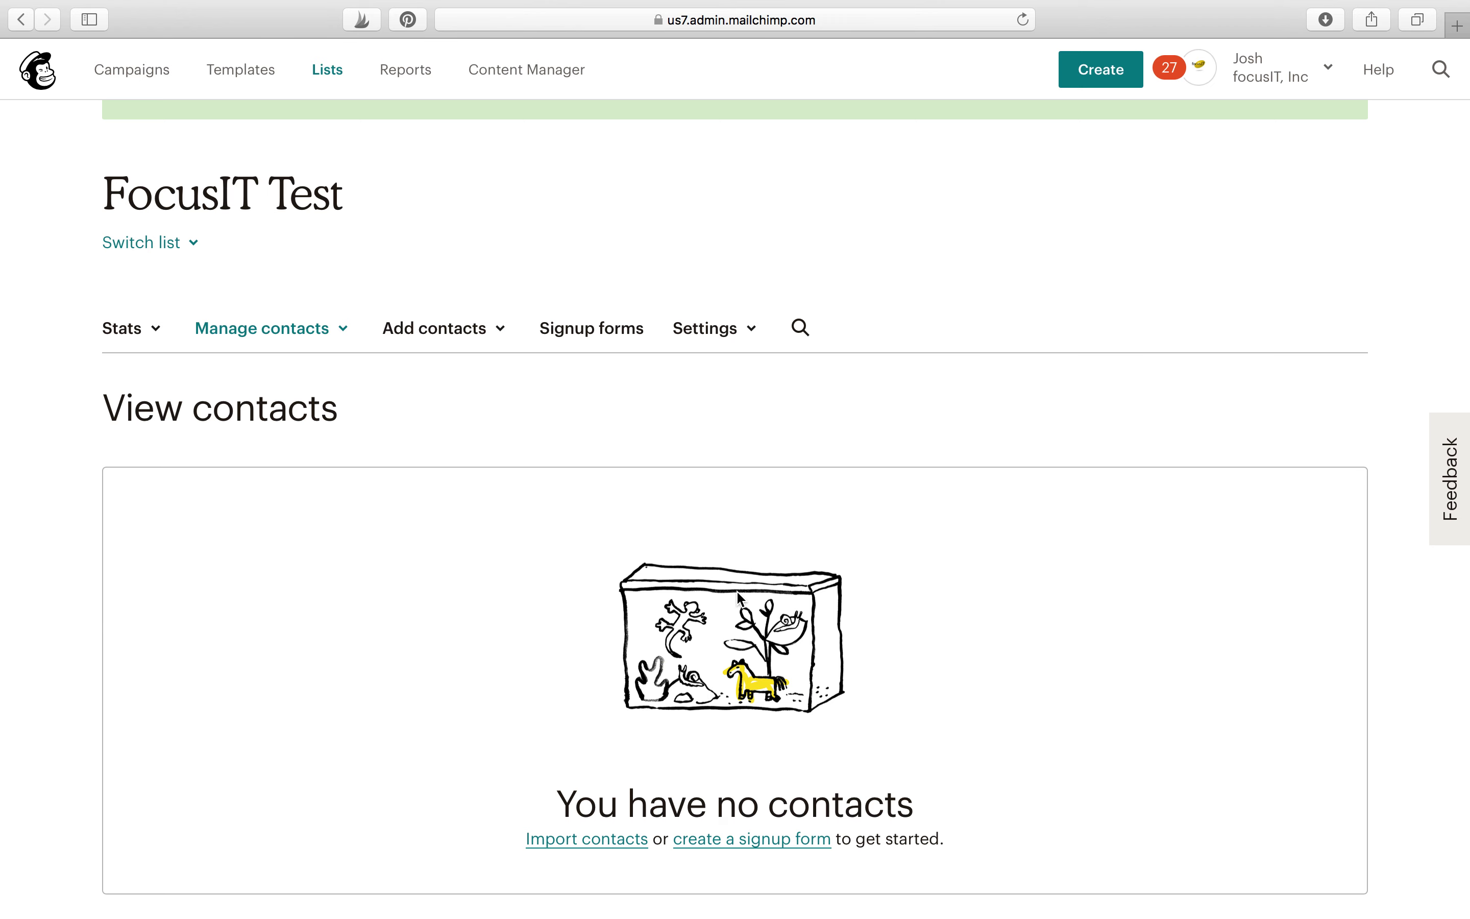
Step: Launch Import contacts for the empty FocusIT Test list
{"action": "left_click", "coordinate": [596, 841]}
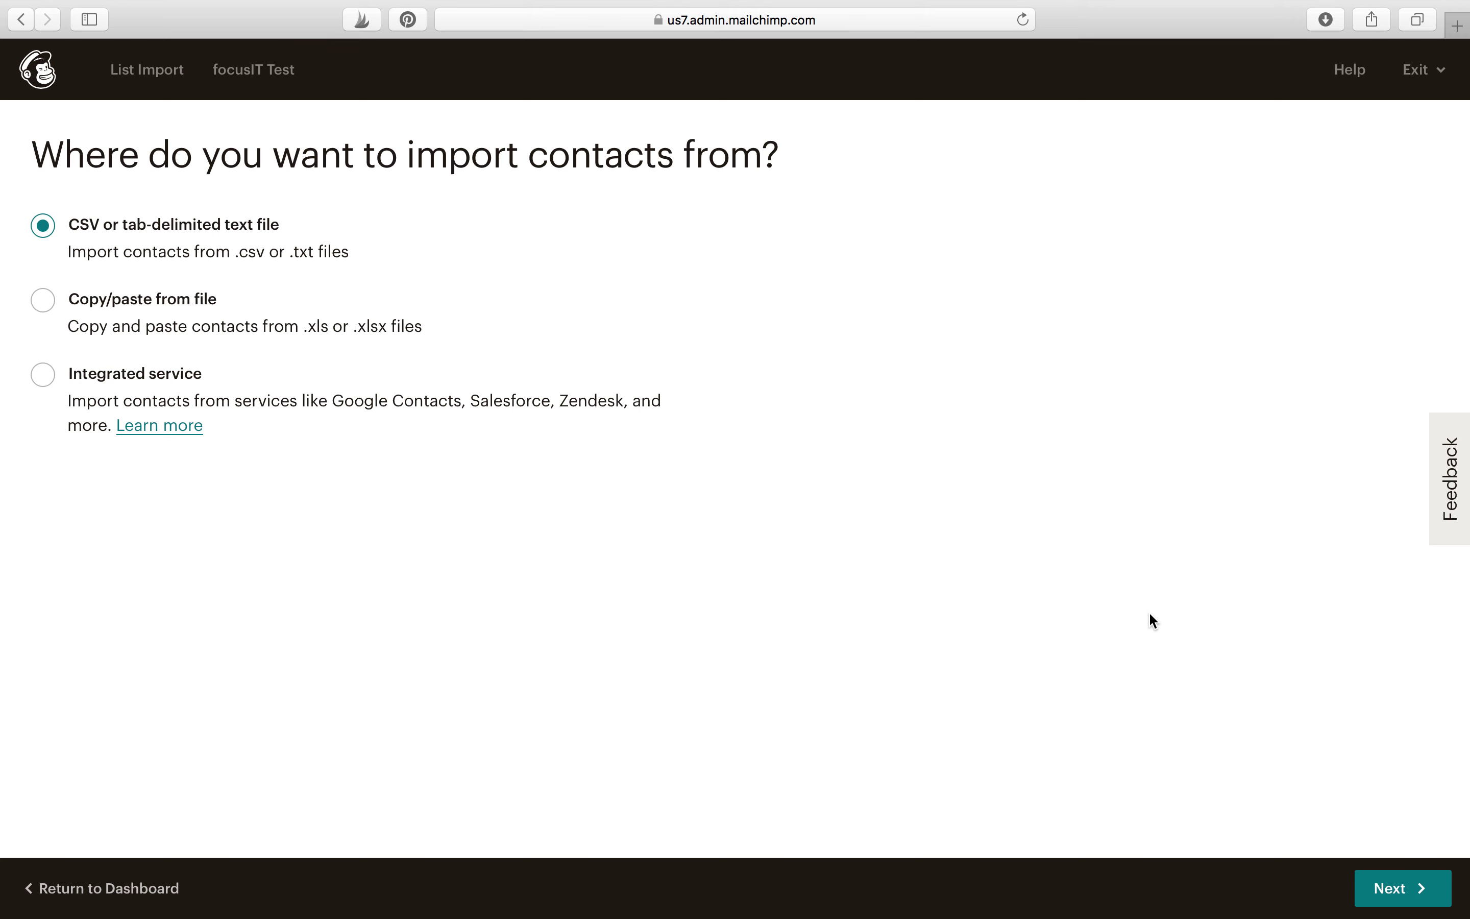
Step: Upload 'focusIT Email List.csv' from the Desktop as the contacts file
{"action": "left_click", "coordinate": [1382, 889]}
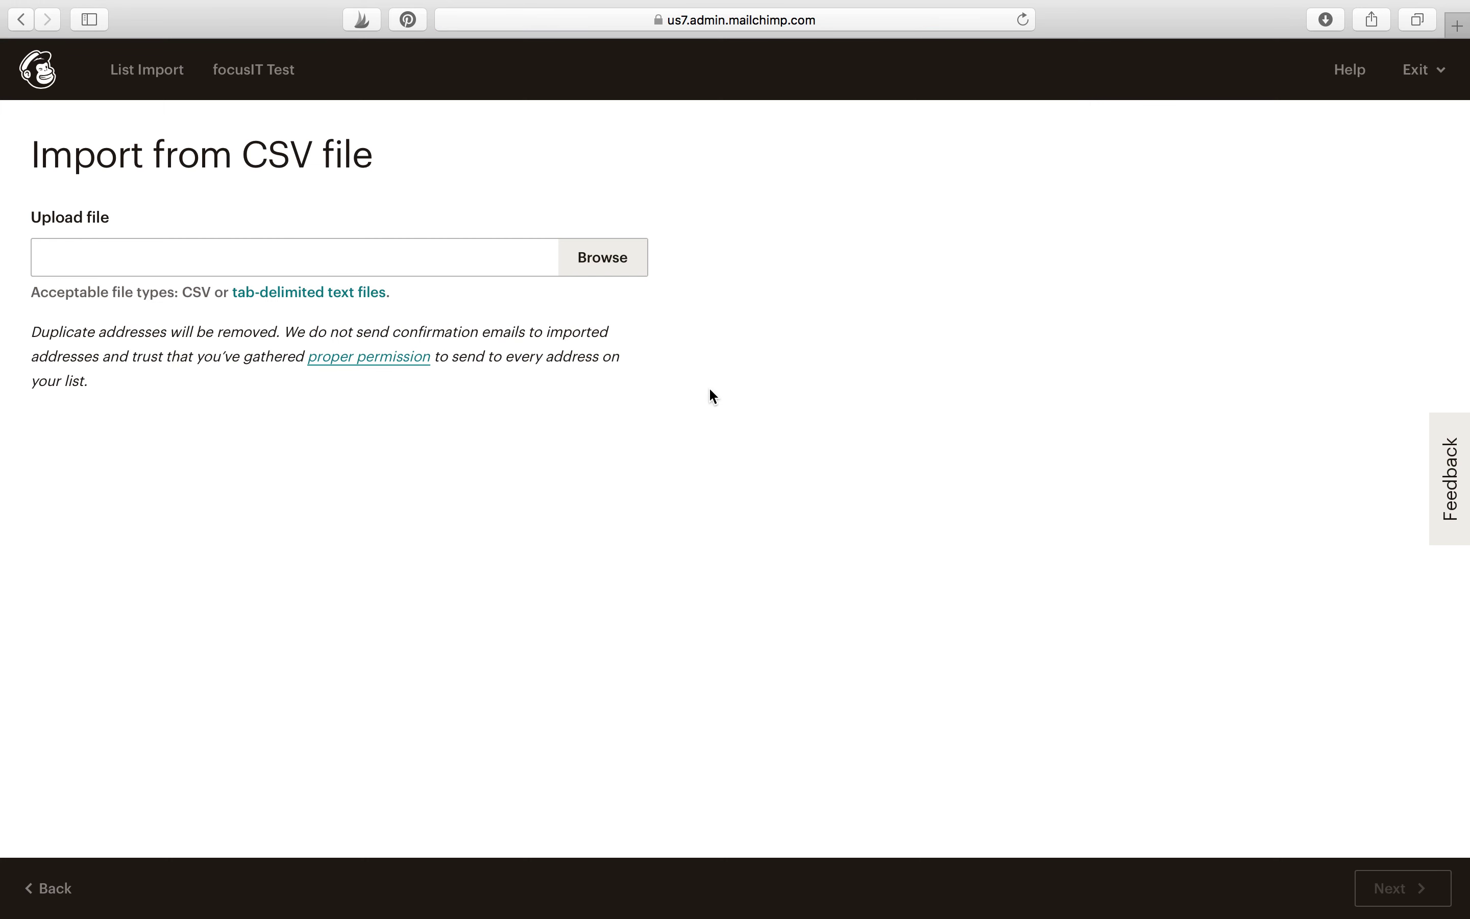
{"action": "left_click", "coordinate": [636, 269]}
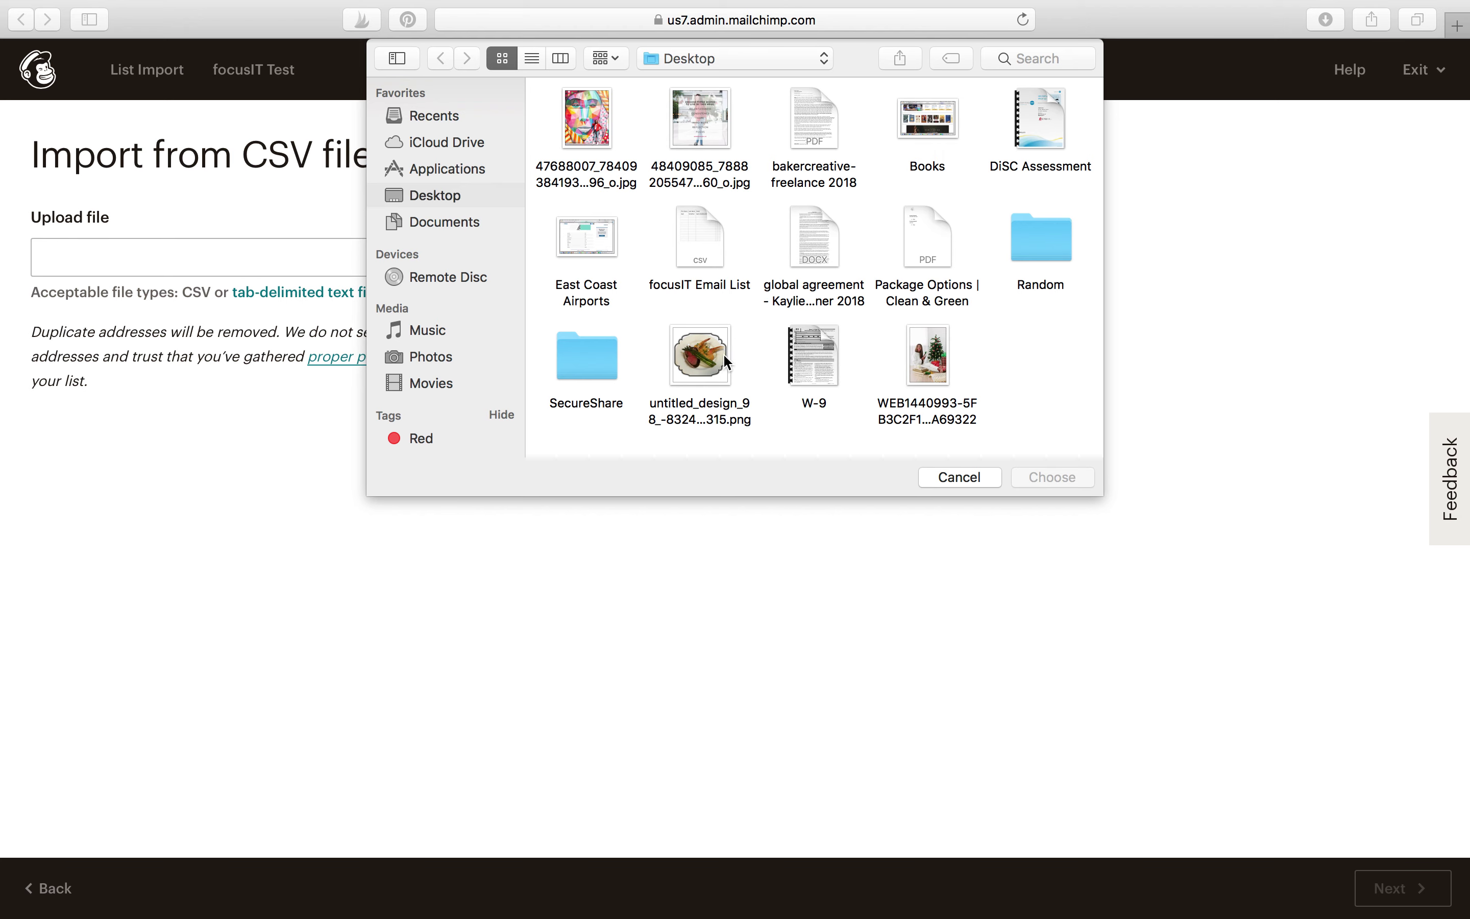
{"action": "left_click", "coordinate": [681, 243]}
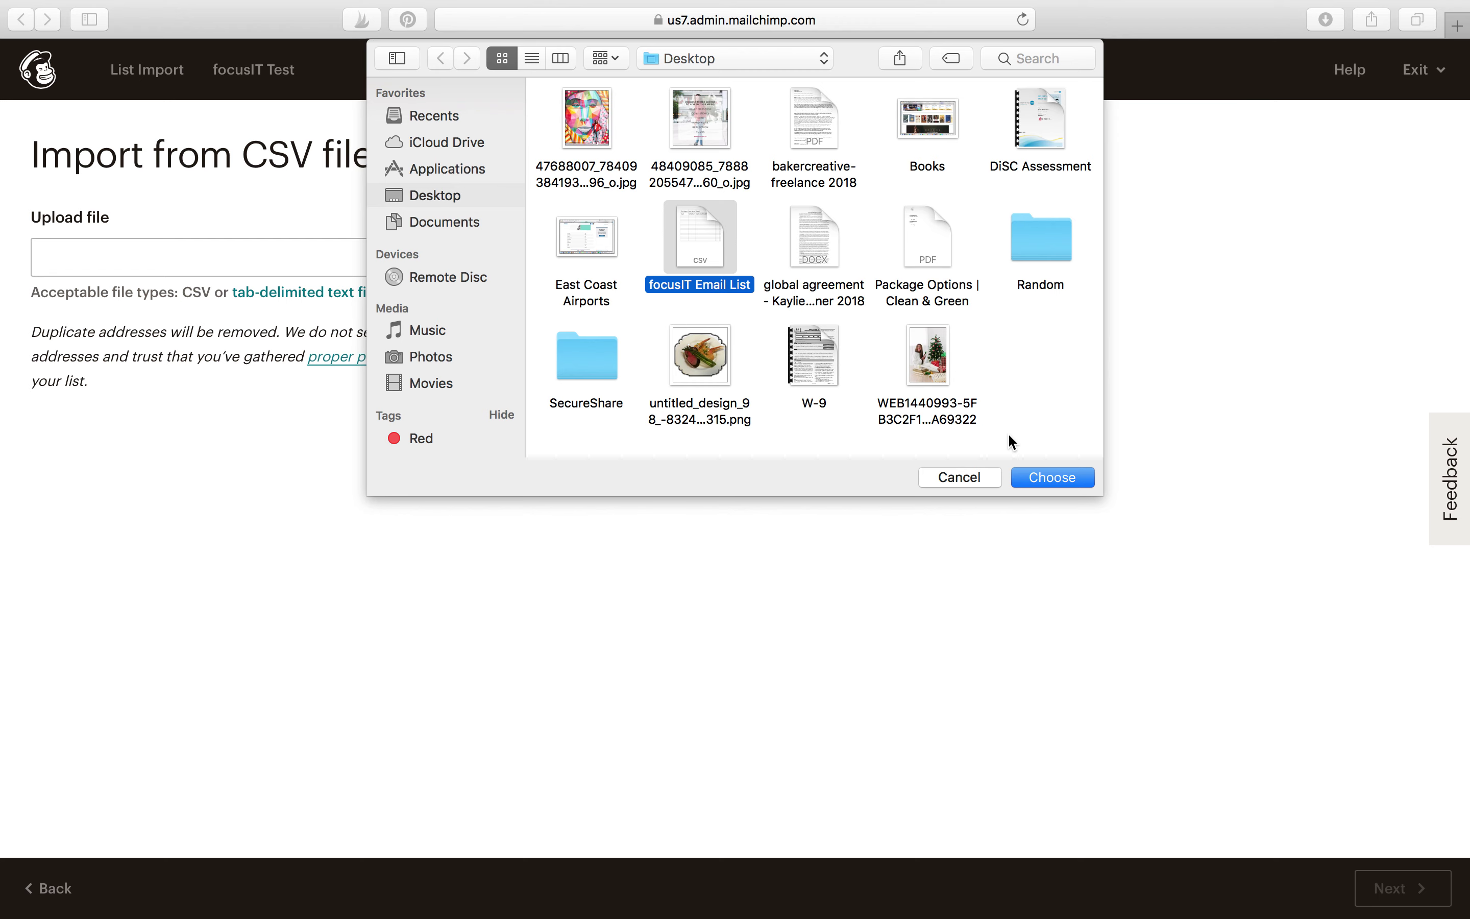
{"action": "left_click", "coordinate": [1056, 478]}
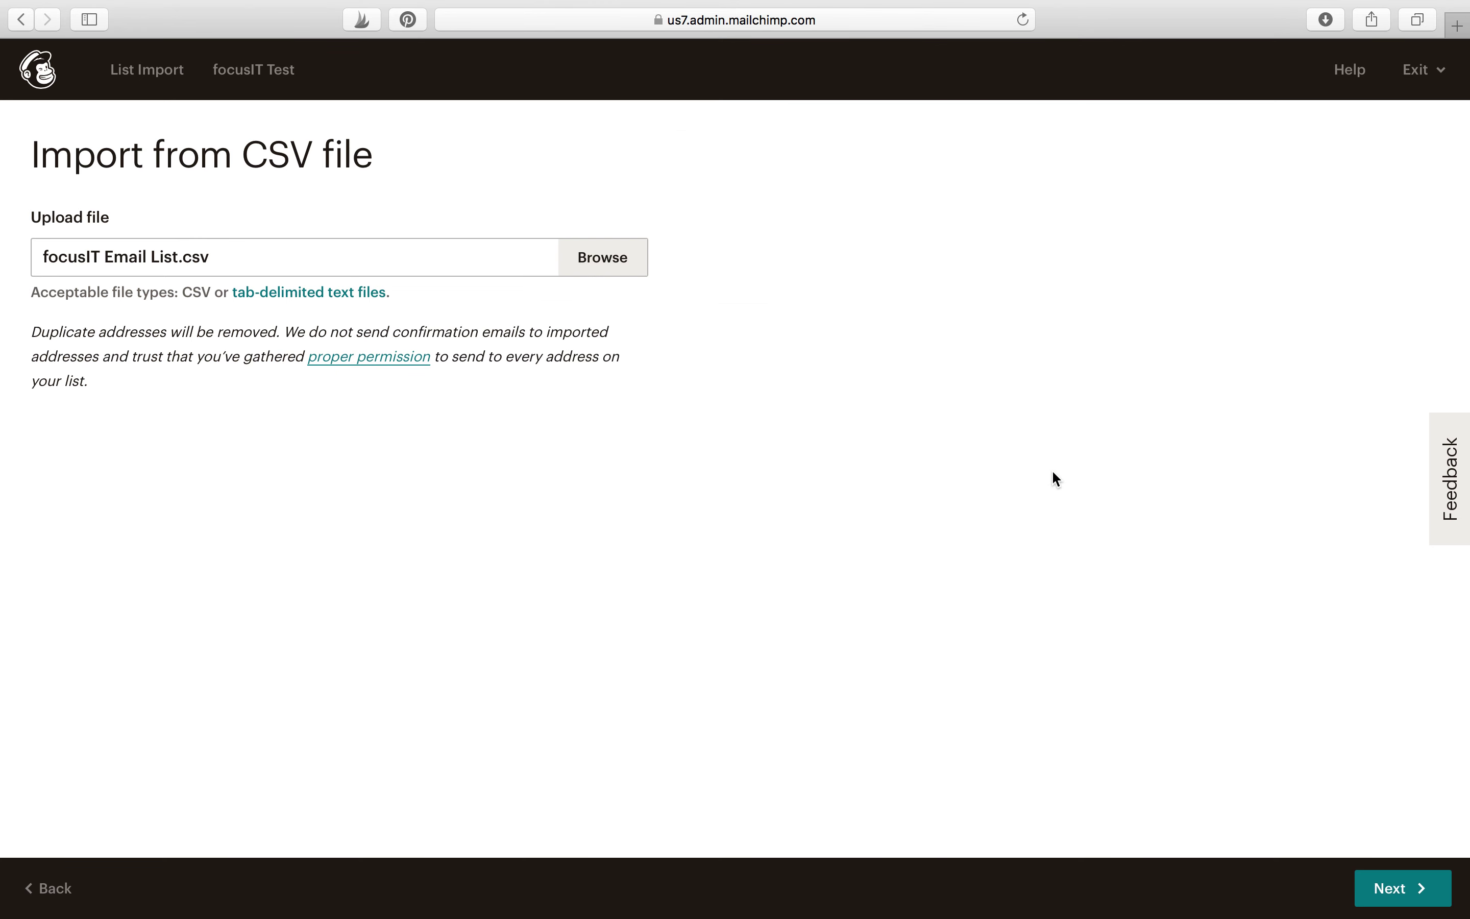
{"action": "left_click", "coordinate": [1410, 894]}
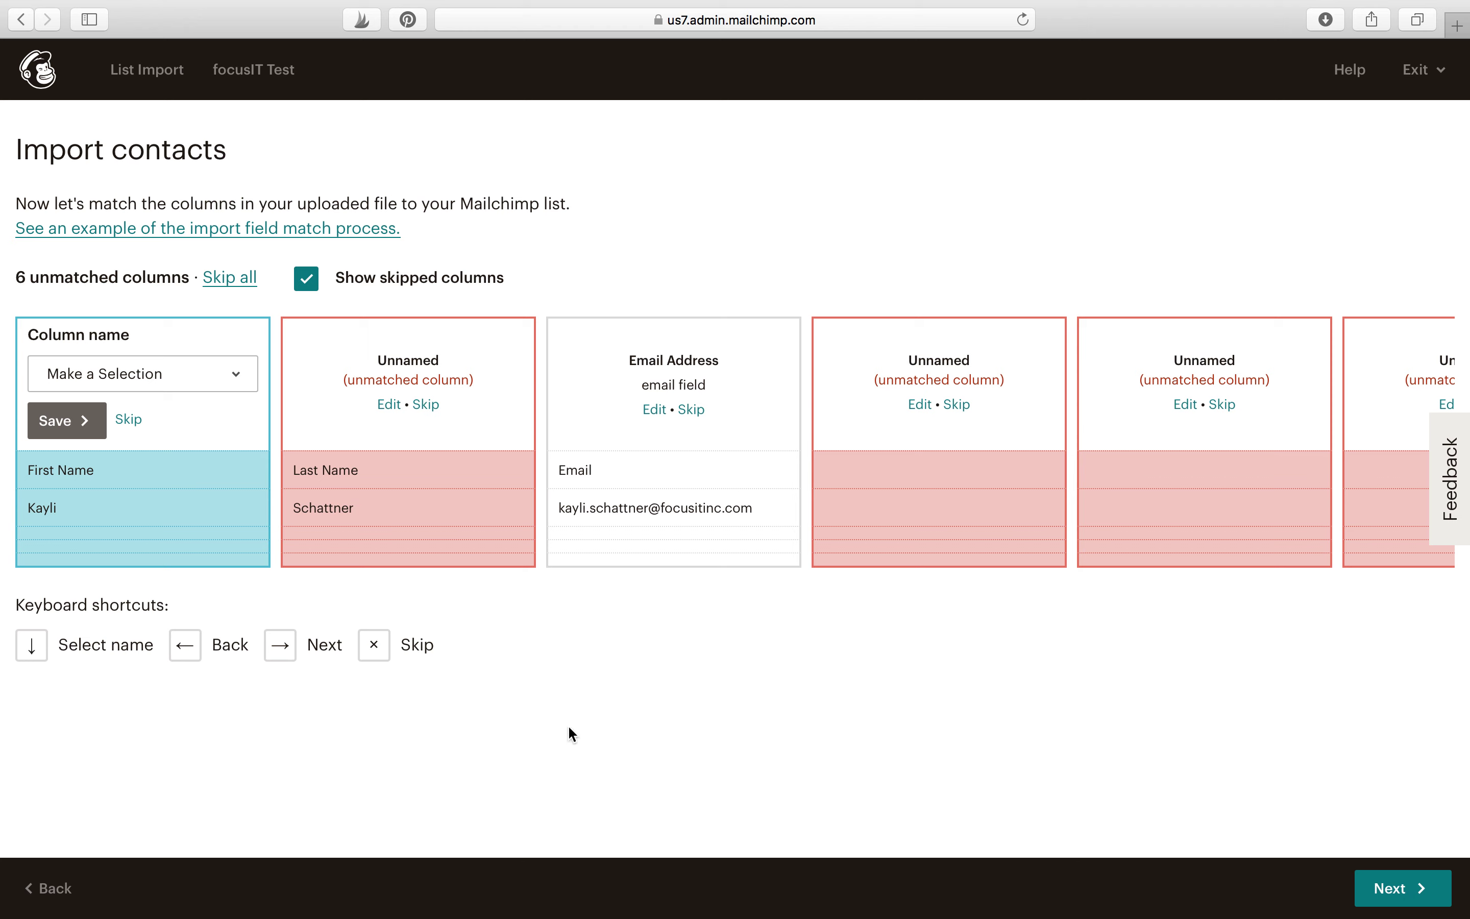
Step: Match the file's columns to First Name, Last Name and Email Address
{"action": "left_click", "coordinate": [193, 383]}
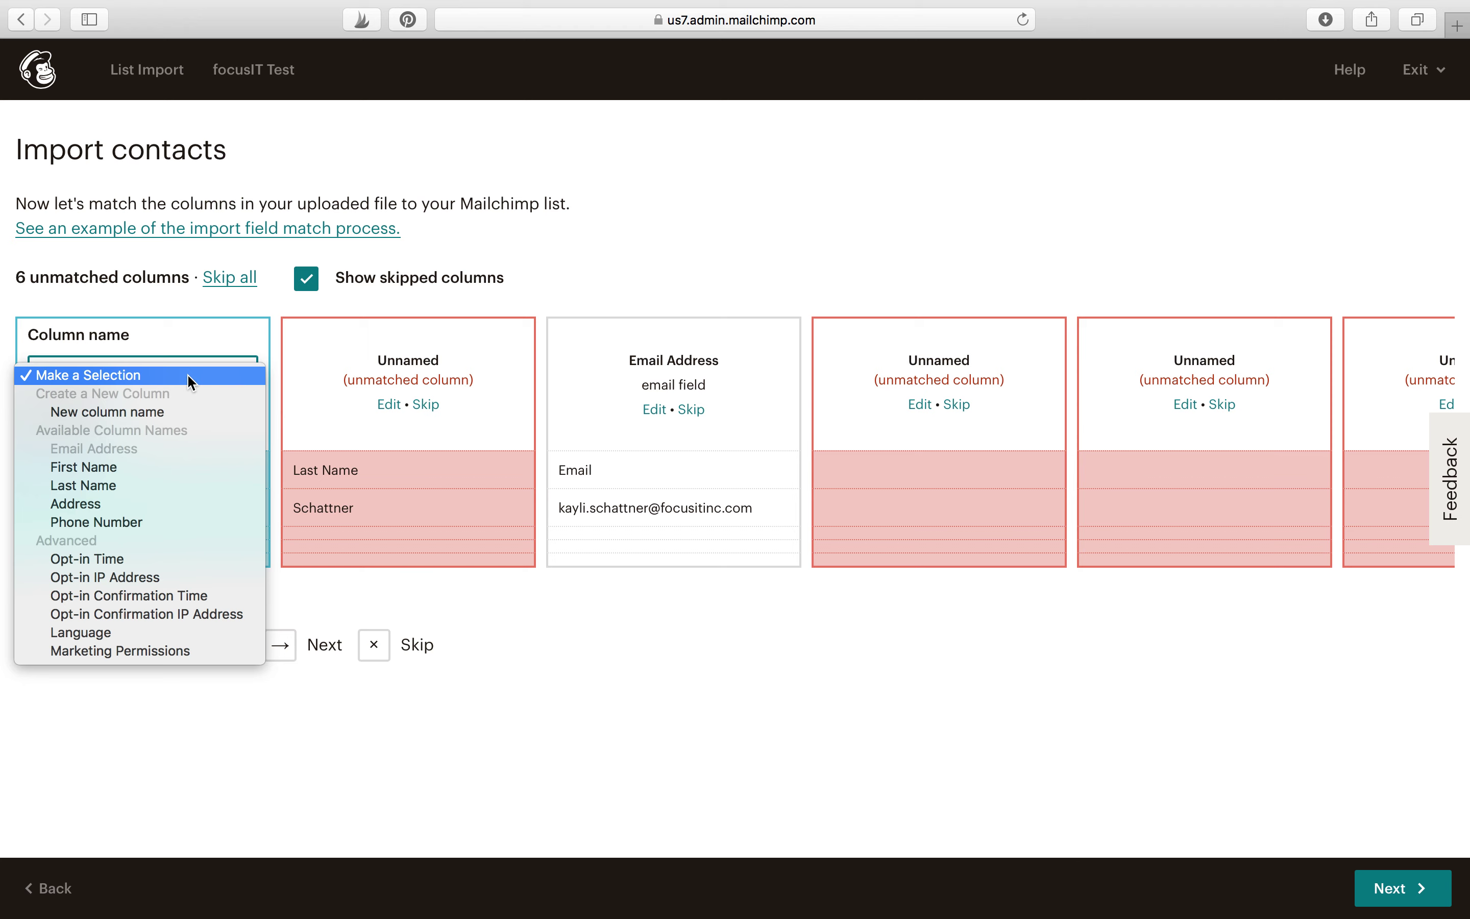
{"action": "left_click", "coordinate": [140, 466]}
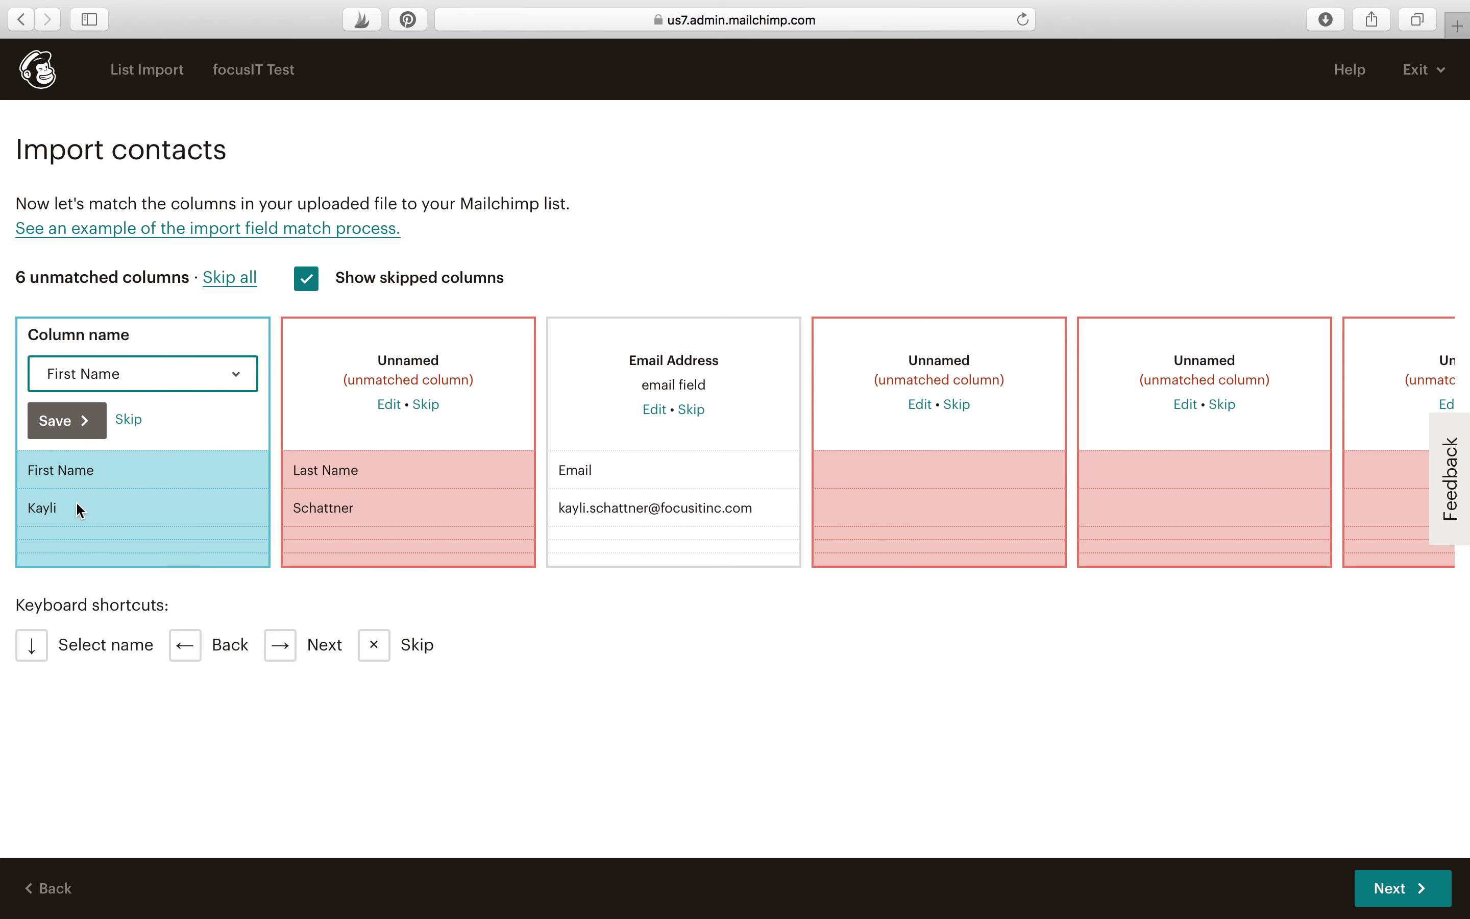
{"action": "left_click", "coordinate": [71, 435]}
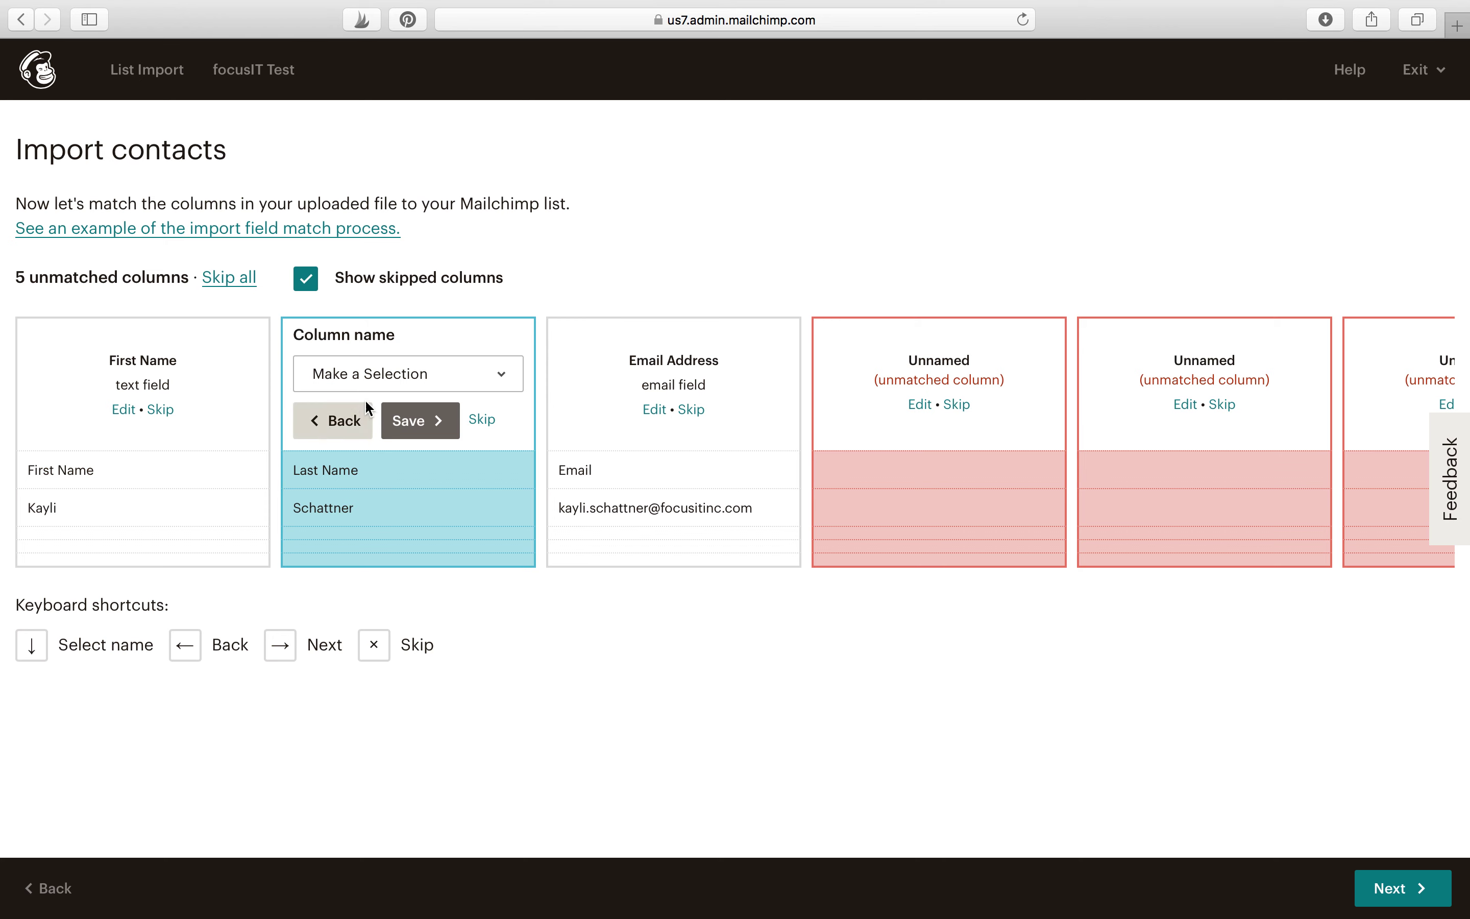
{"action": "left_click", "coordinate": [371, 378]}
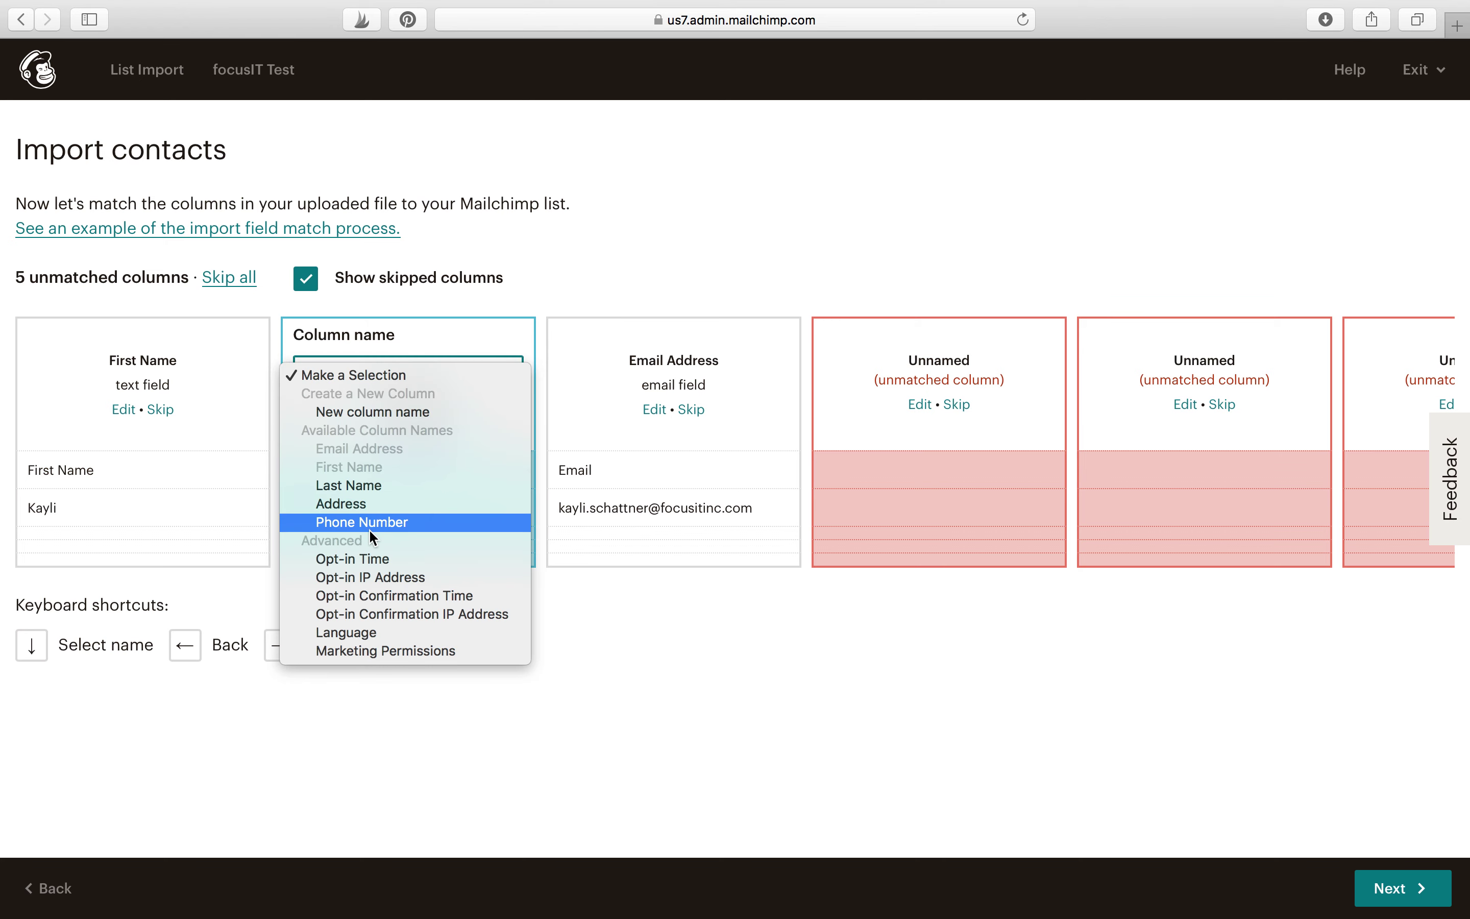
{"action": "left_click", "coordinate": [368, 485]}
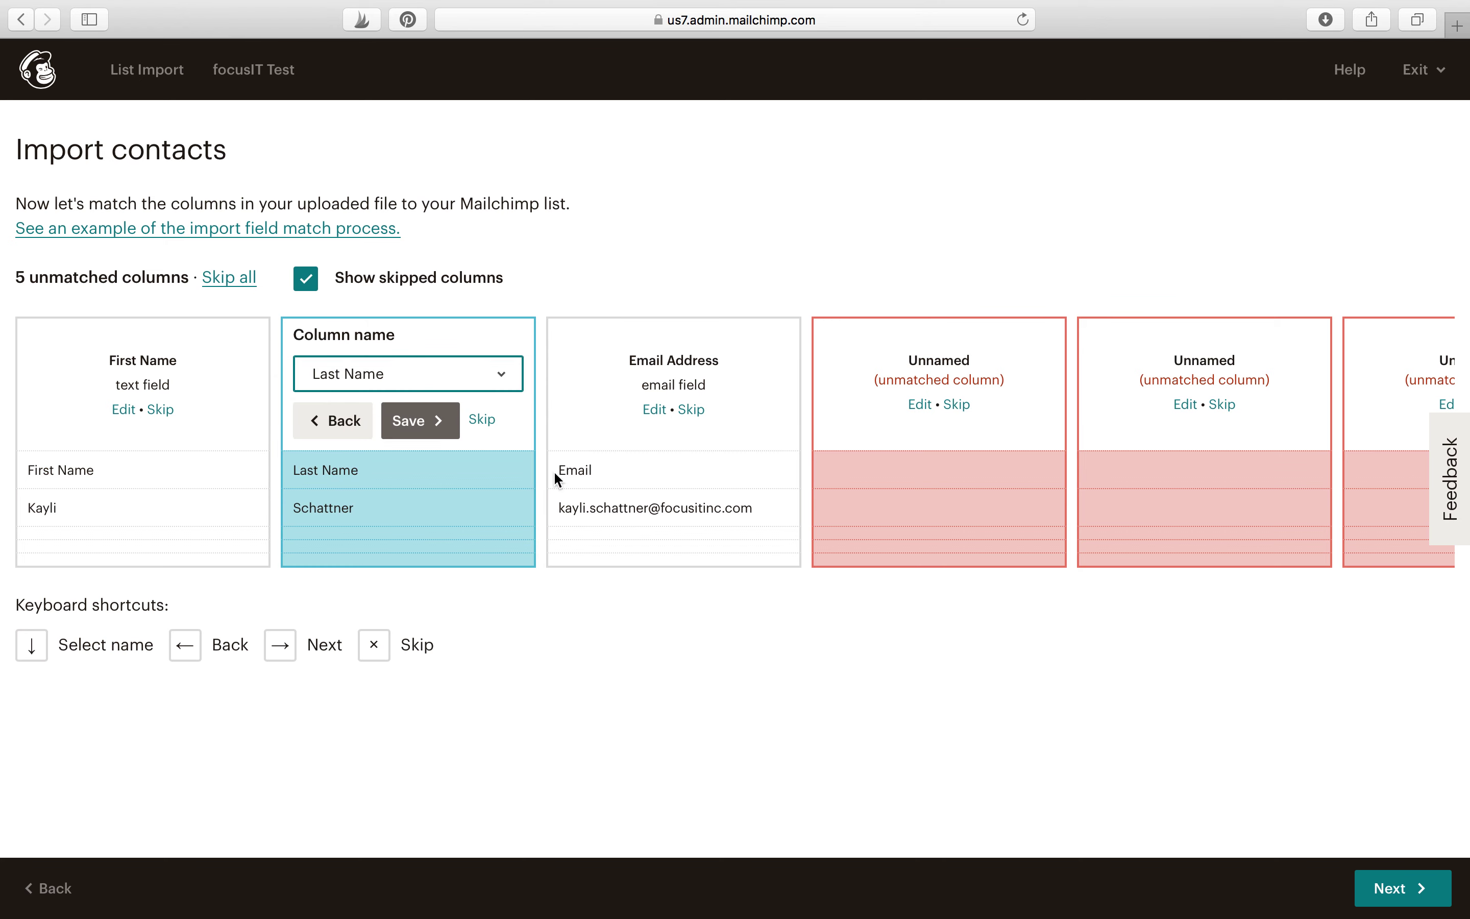
{"action": "left_click", "coordinate": [436, 422]}
{"action": "left_click", "coordinate": [673, 421]}
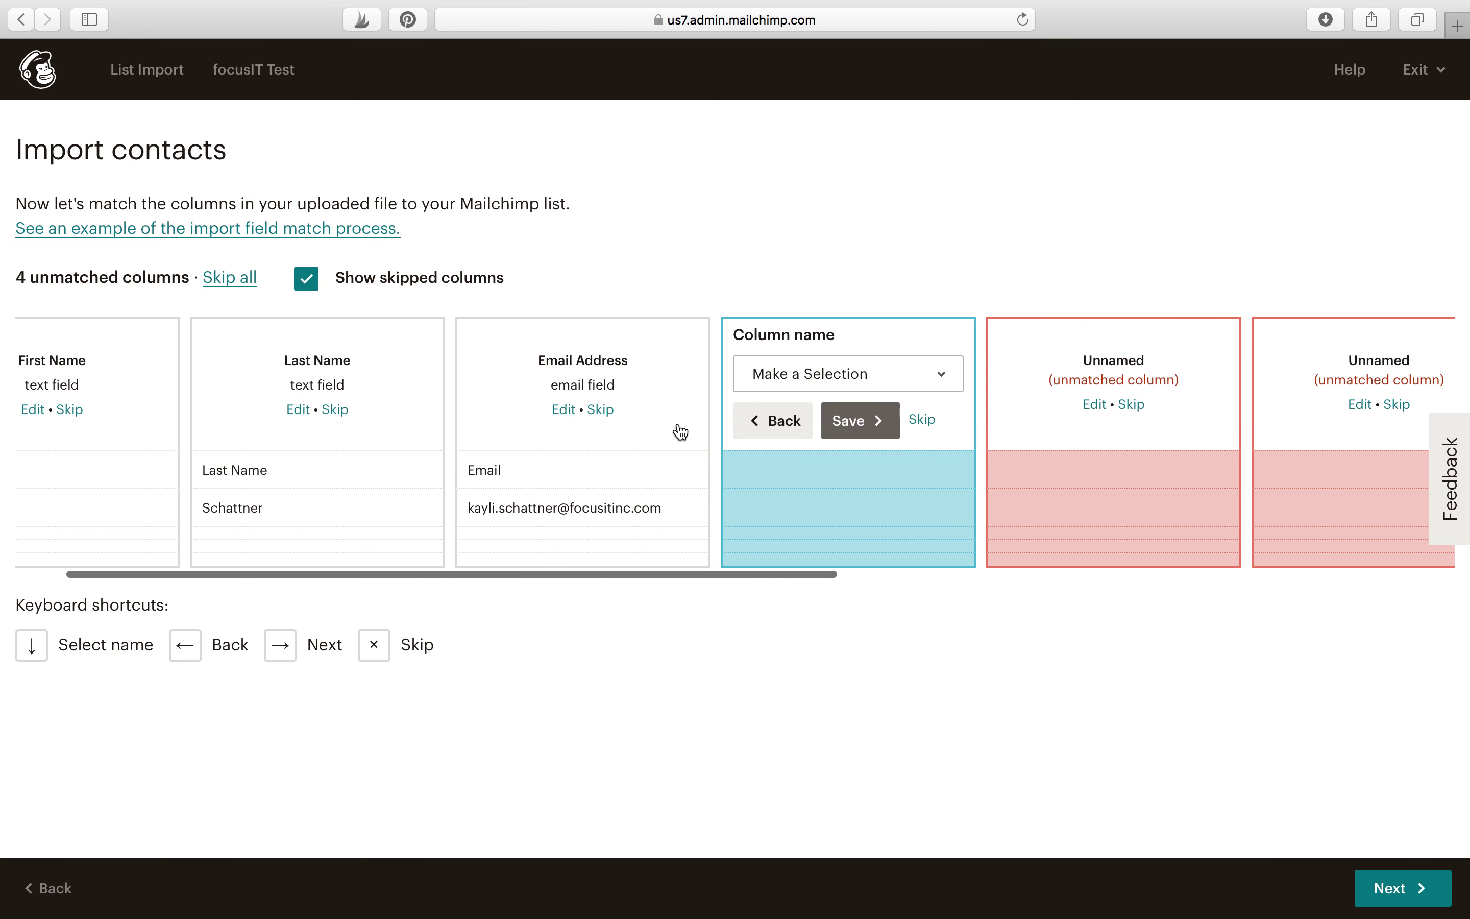
Step: Skip the four unnamed columns and continue to the import review
{"action": "left_click", "coordinate": [795, 421]}
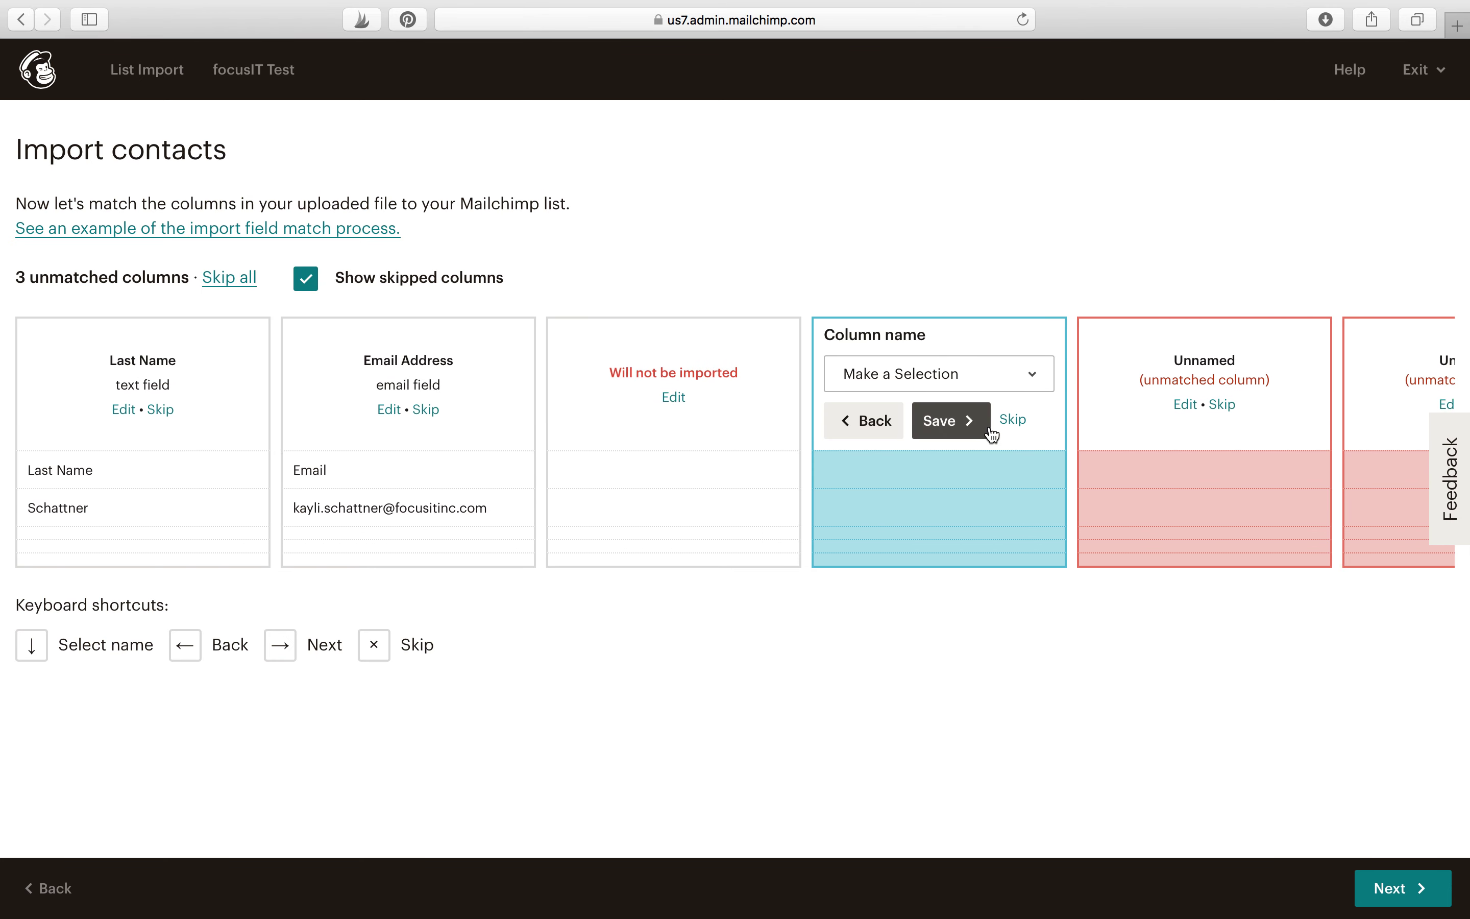
{"action": "left_click", "coordinate": [1017, 421]}
{"action": "left_click", "coordinate": [1060, 421]}
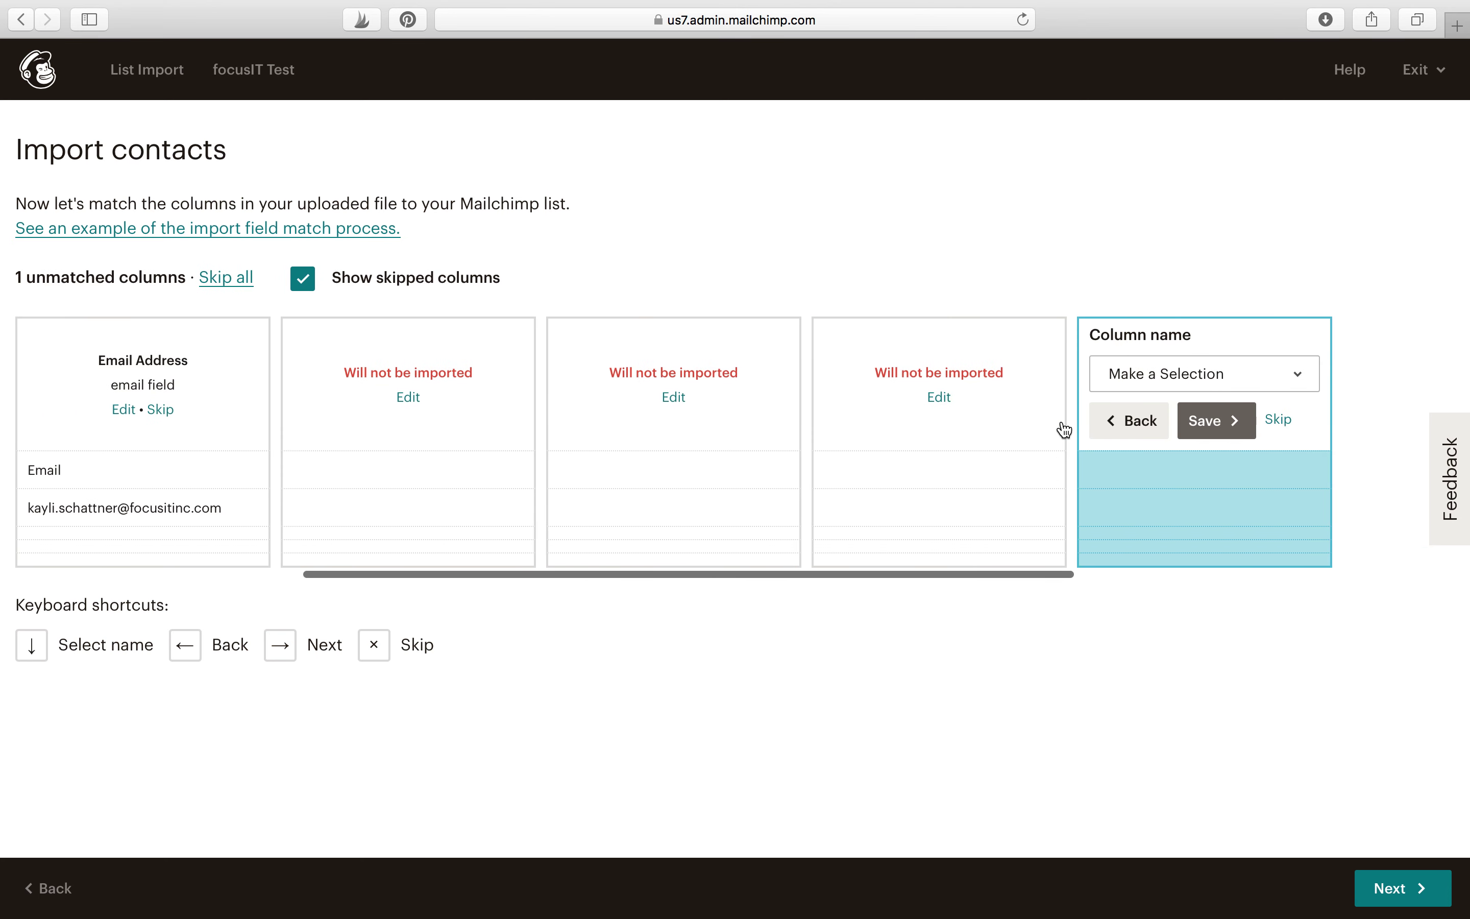
{"action": "left_click", "coordinate": [1287, 424]}
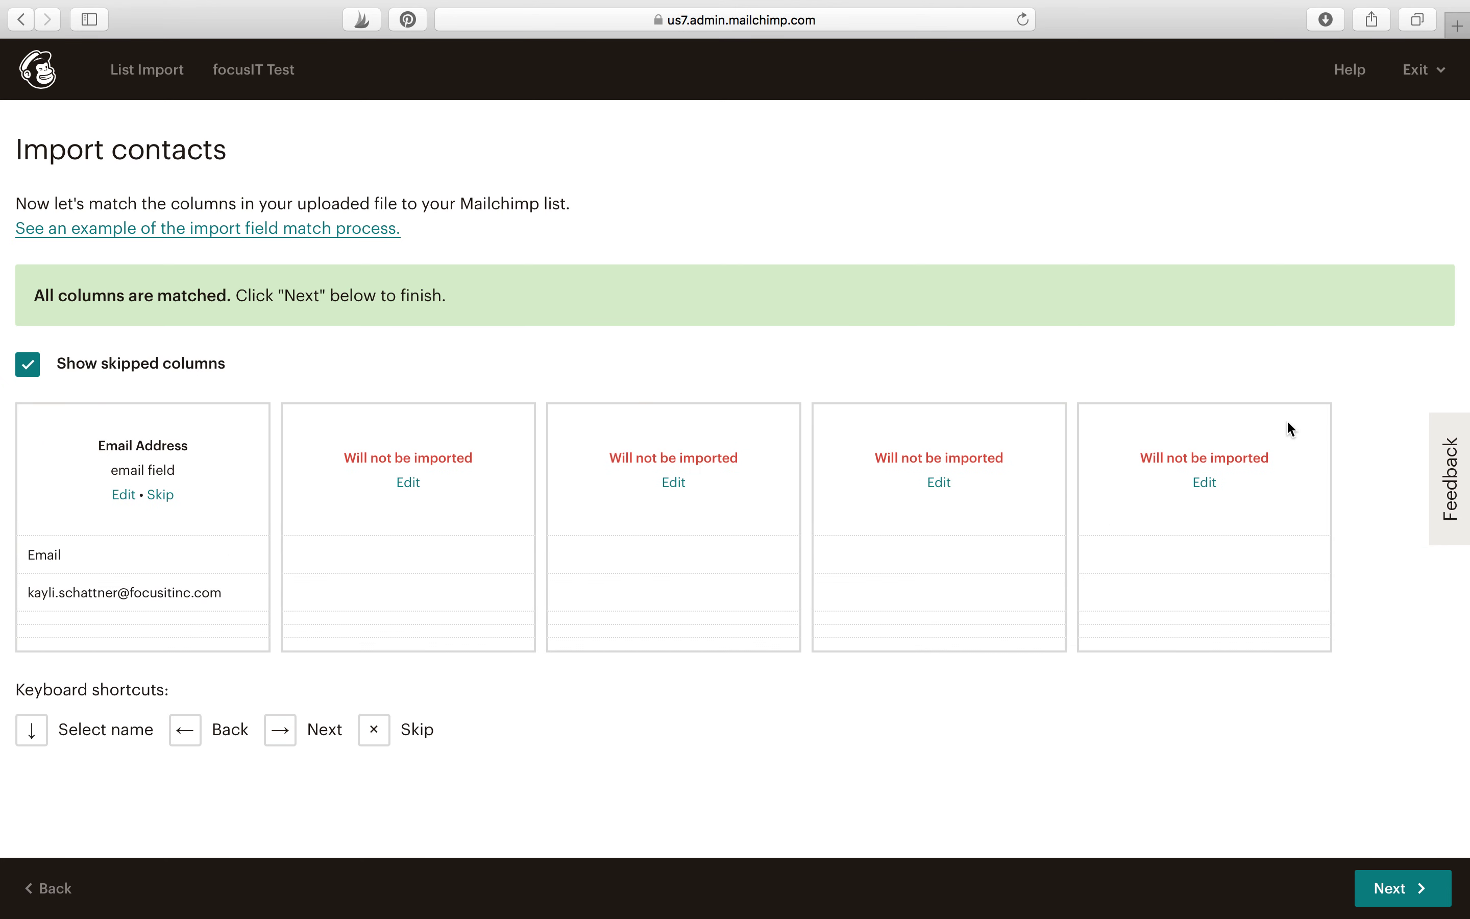
{"action": "left_click", "coordinate": [1406, 894]}
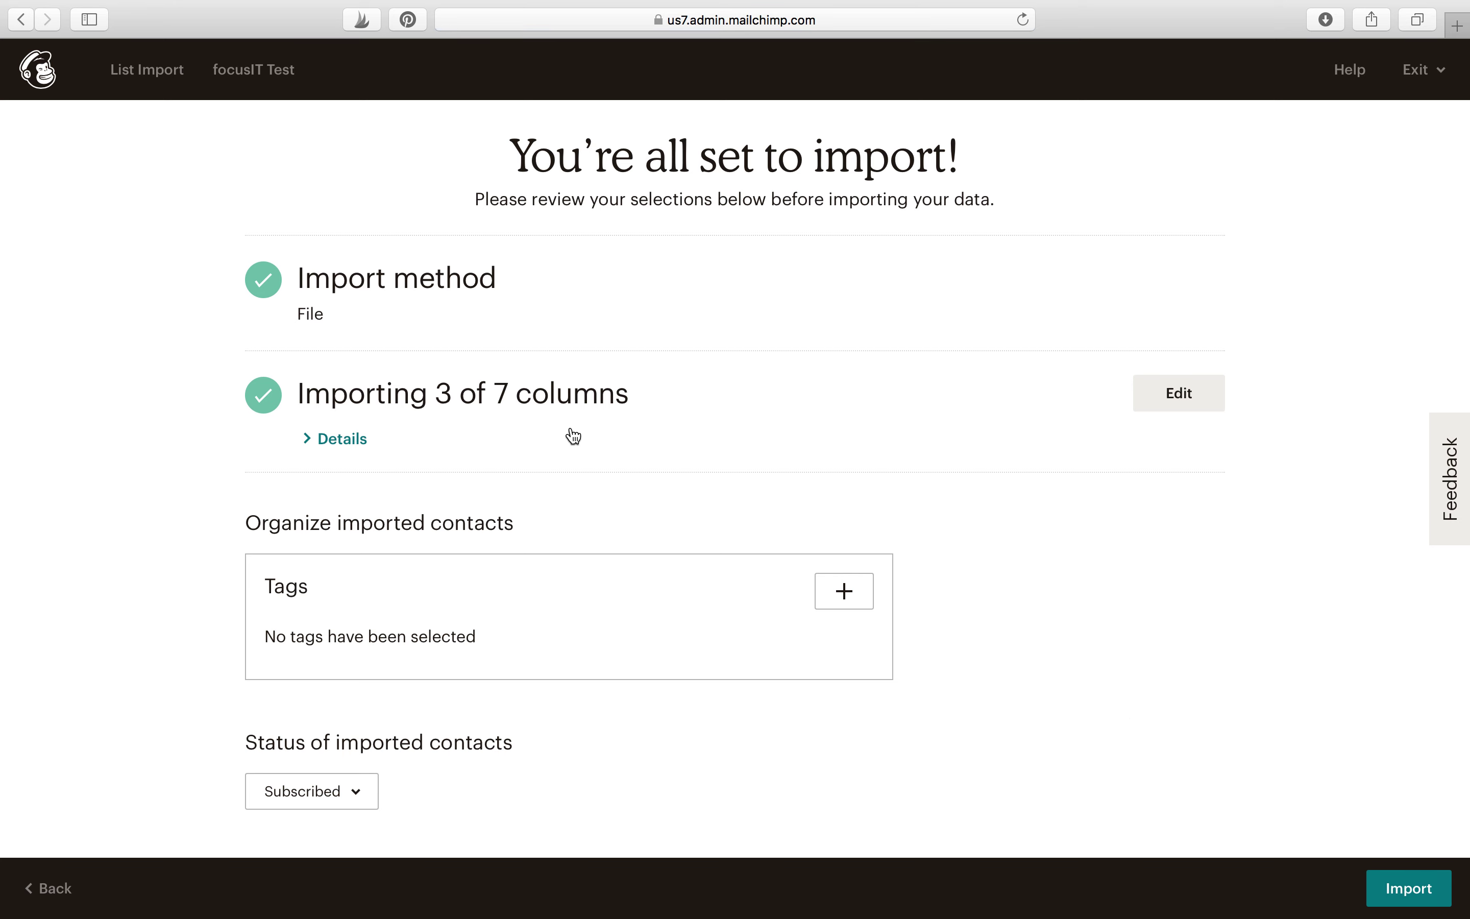
Step: Import the CSV contacts into FocusIT Test as Subscribed
{"action": "scroll", "coordinate": [991, 589], "scroll_direction": "down", "scroll_amount": 1}
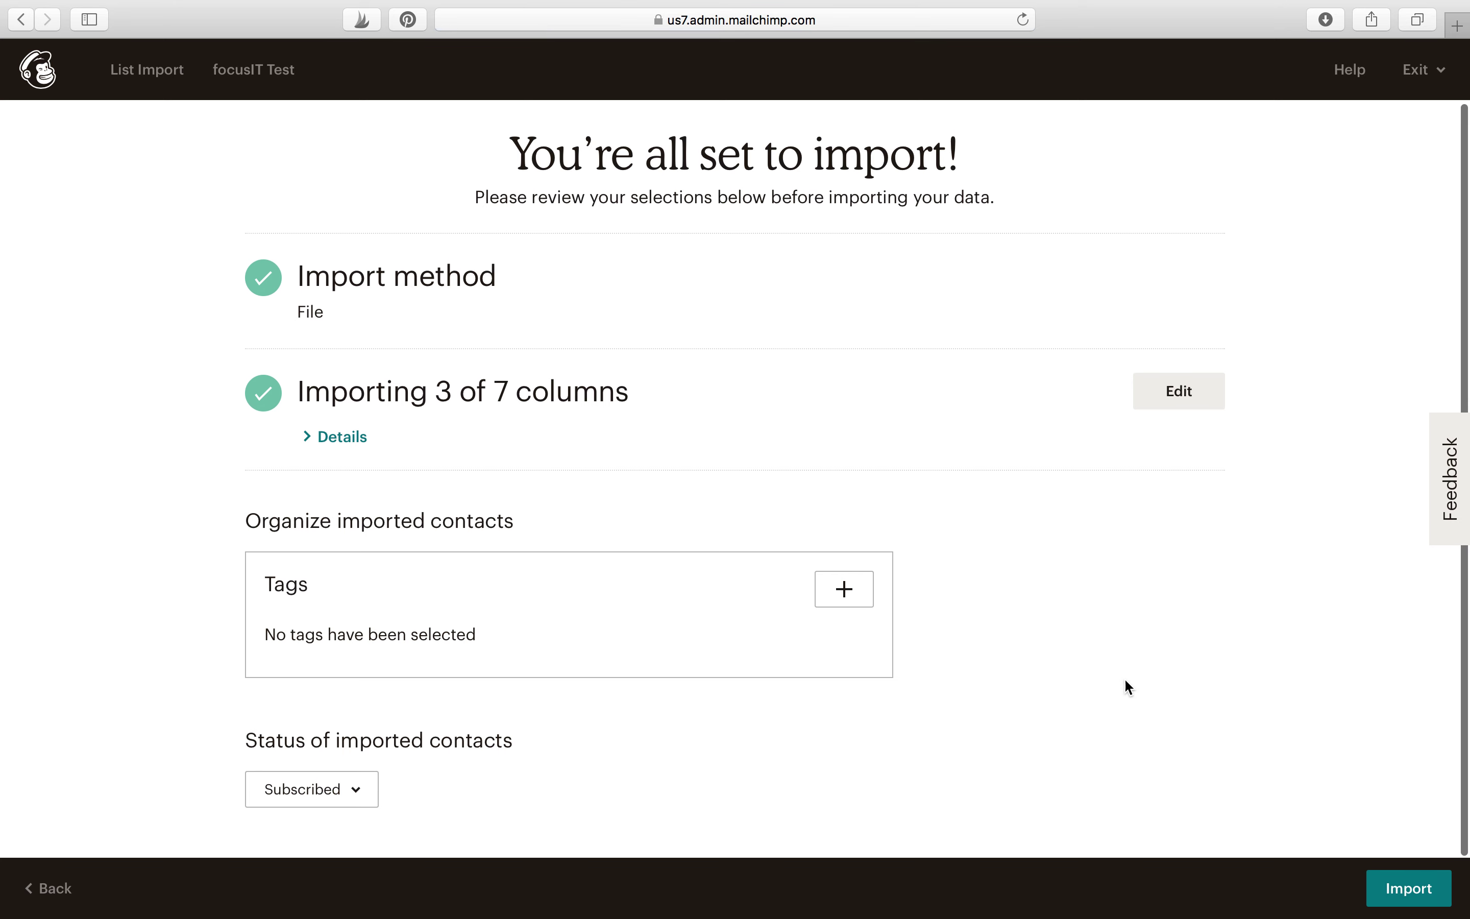
{"action": "left_click", "coordinate": [1410, 885]}
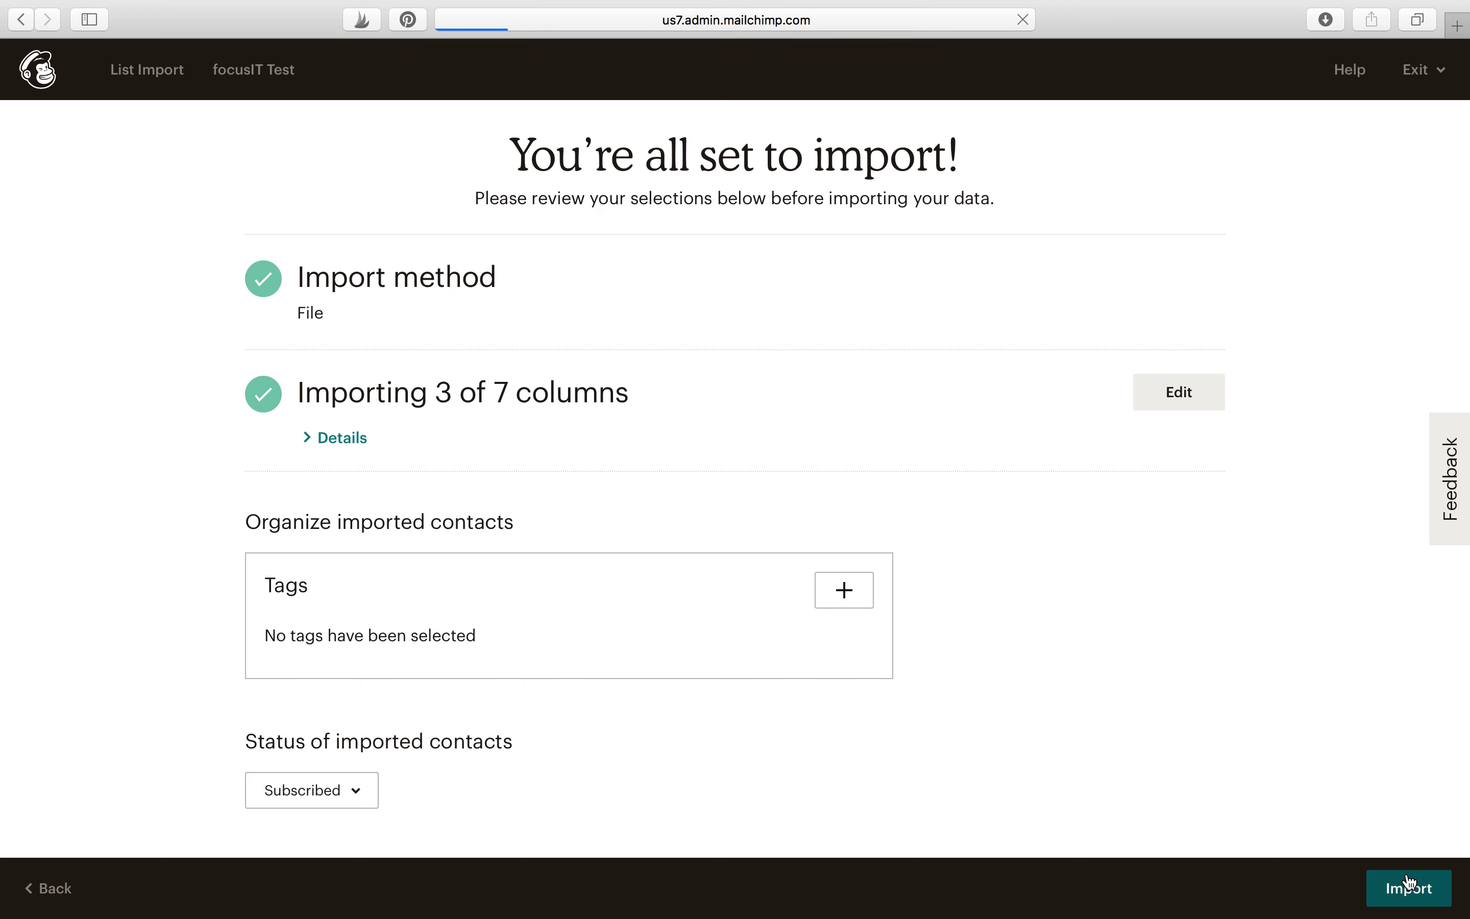